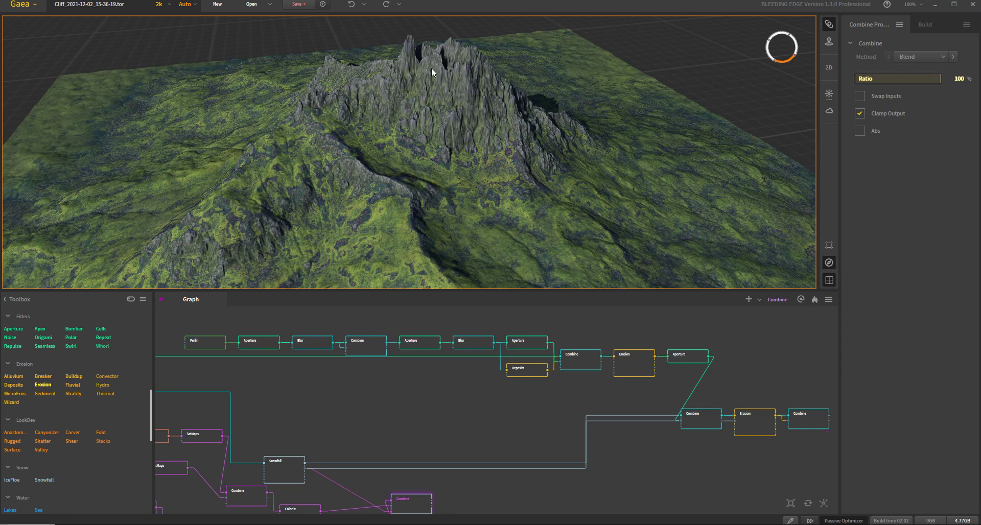
Preview the Mountain node at the start of the graph and examine its raw terrain from several angles.
{"action": "left_click_drag", "start_coordinate": [417, 94], "coordinate": [445, 80]}
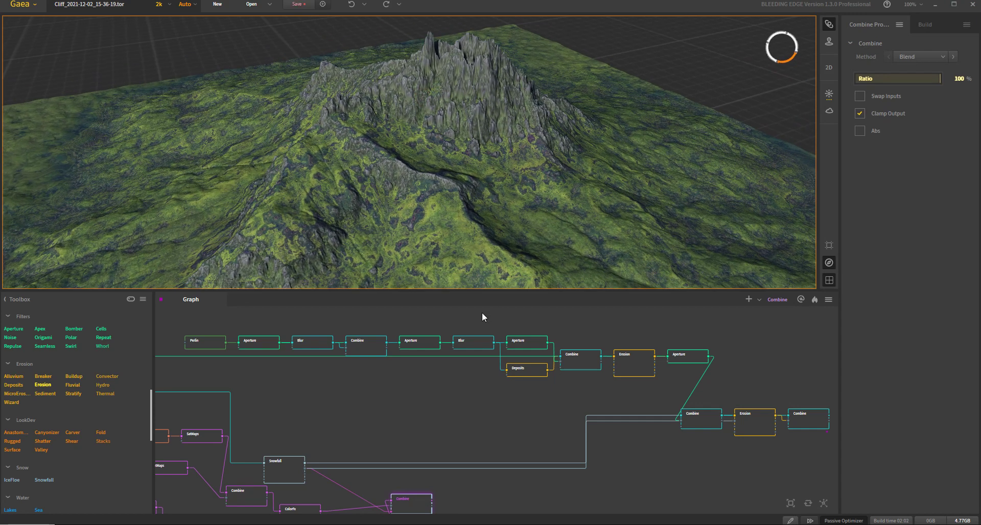
{"action": "middle_click_drag", "start_coordinate": [344, 424], "coordinate": [455, 378]}
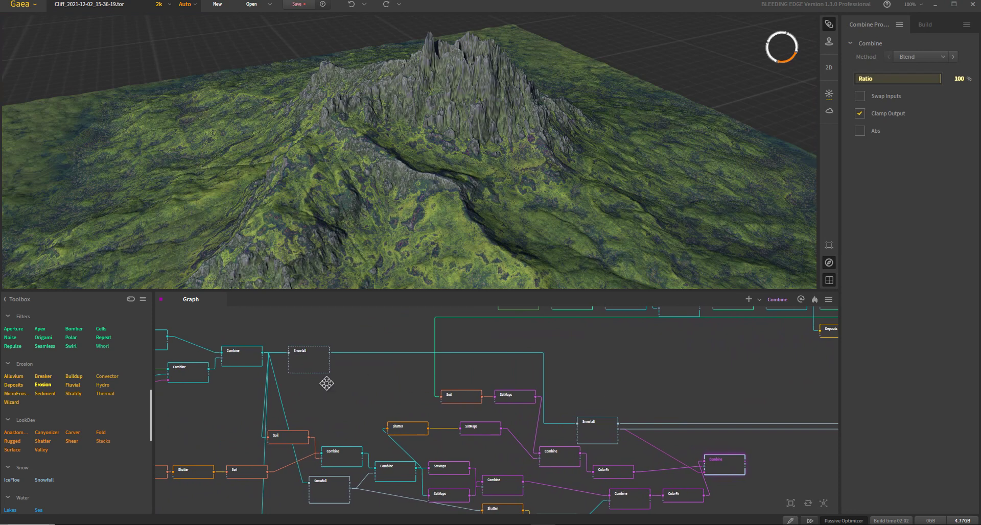
{"action": "middle_click_drag", "start_coordinate": [327, 383], "coordinate": [587, 377]}
{"action": "middle_click_drag", "start_coordinate": [378, 403], "coordinate": [624, 407]}
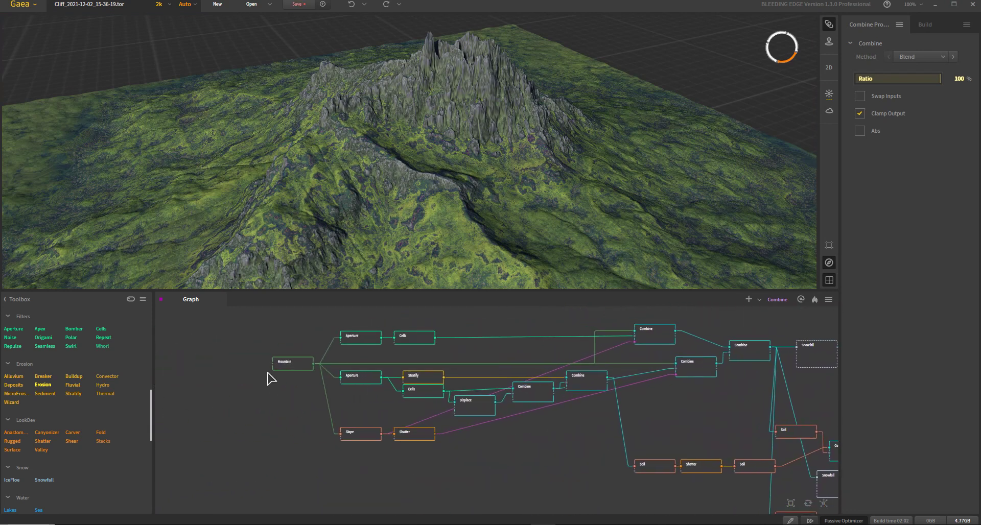
{"action": "left_click", "coordinate": [291, 365]}
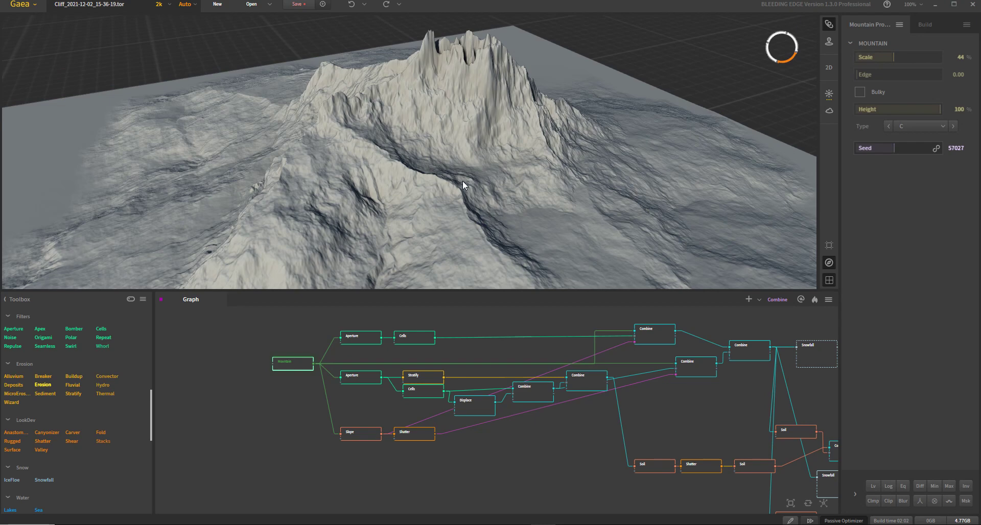
{"action": "left_click_drag", "start_coordinate": [462, 180], "coordinate": [406, 97]}
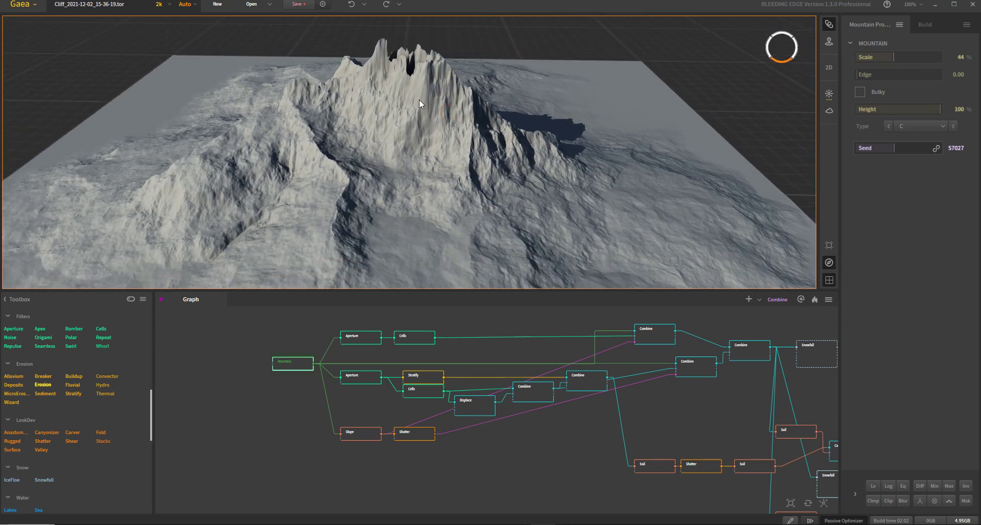
{"action": "left_click_drag", "start_coordinate": [412, 158], "coordinate": [422, 68]}
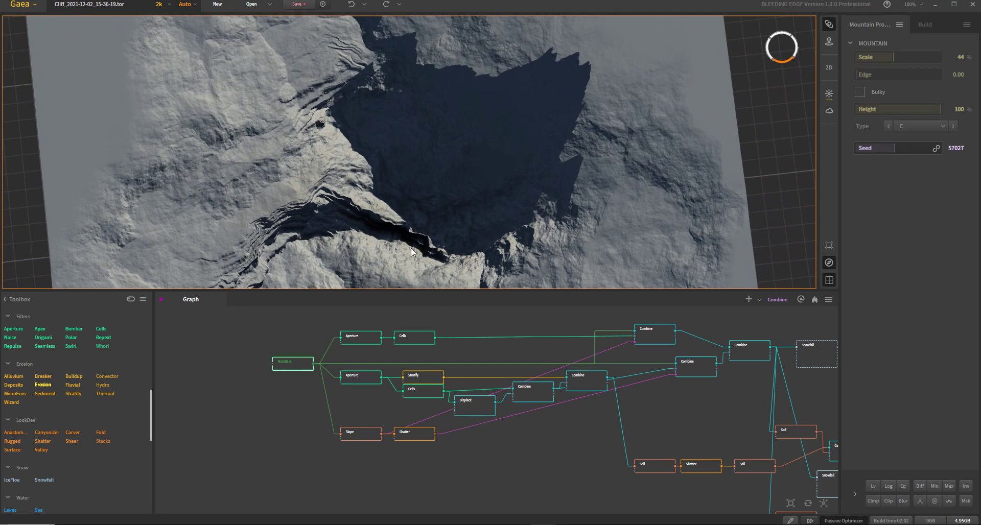
{"action": "left_click_drag", "start_coordinate": [427, 192], "coordinate": [419, 288]}
{"action": "left_click_drag", "start_coordinate": [376, 160], "coordinate": [464, 140]}
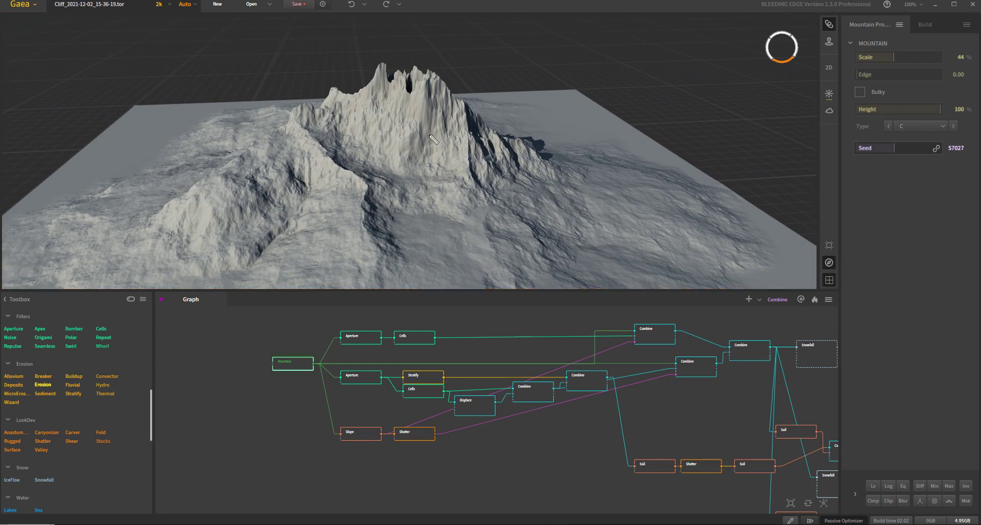
Mark the steep rock faces of the central peak with freehand annotation strokes running down the slope.
{"action": "left_click_drag", "start_coordinate": [388, 84], "coordinate": [415, 156]}
{"action": "left_click_drag", "start_coordinate": [414, 93], "coordinate": [416, 155]}
{"action": "left_click_drag", "start_coordinate": [427, 95], "coordinate": [459, 166]}
{"action": "mouse_move", "coordinate": [377, 99]}
{"action": "left_mouse_down"}
{"action": "mouse_move", "coordinate": [395, 137]}
{"action": "mouse_move", "coordinate": [357, 98]}
{"action": "mouse_move", "coordinate": [390, 138]}
{"action": "left_mouse_up"}
{"action": "left_click_drag", "start_coordinate": [345, 107], "coordinate": [386, 155]}
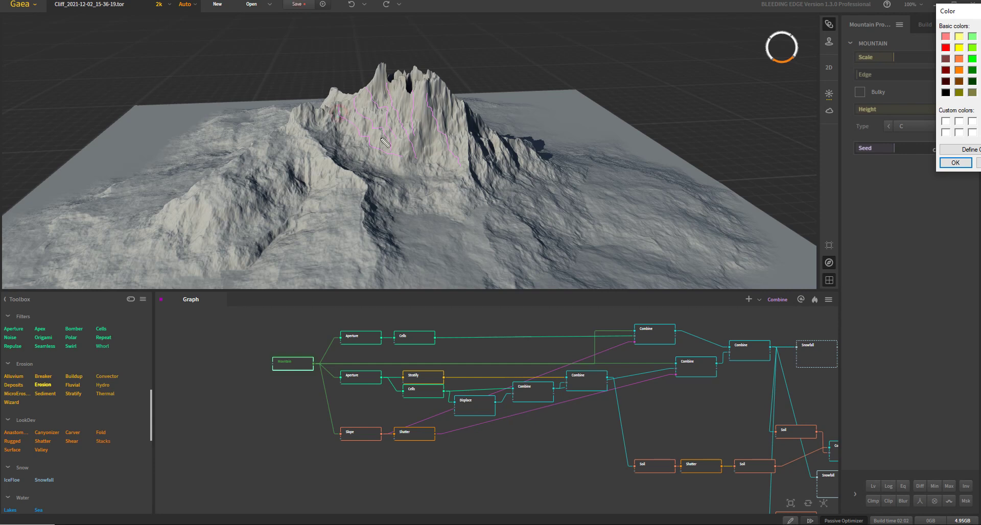
{"action": "left_click", "coordinate": [956, 163]}
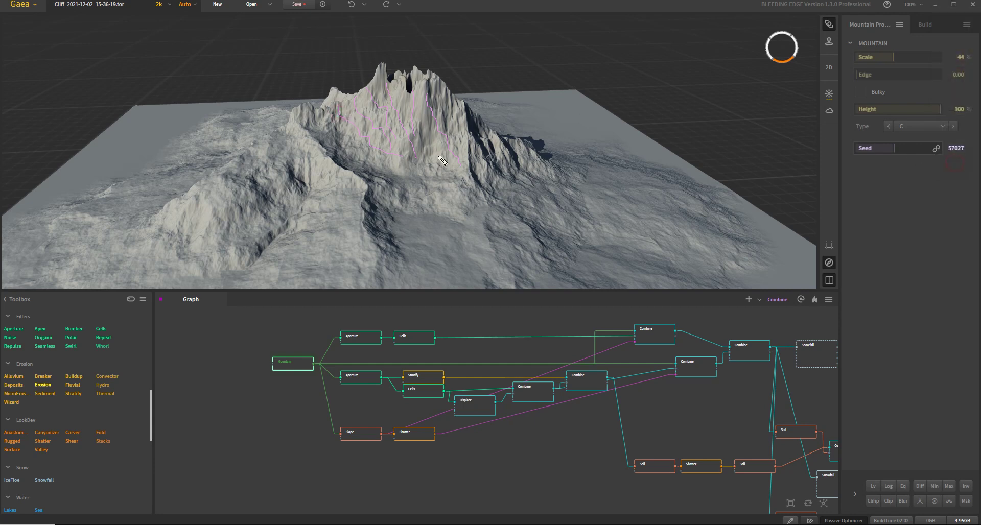
{"action": "left_click_drag", "start_coordinate": [354, 112], "coordinate": [407, 162]}
{"action": "left_click_drag", "start_coordinate": [378, 93], "coordinate": [442, 154]}
{"action": "left_click_drag", "start_coordinate": [424, 96], "coordinate": [467, 158]}
Preview the Slope node's mask on the terrain, and compare the Mountain output with the middle branch's Aperture output.
{"action": "left_click", "coordinate": [353, 437]}
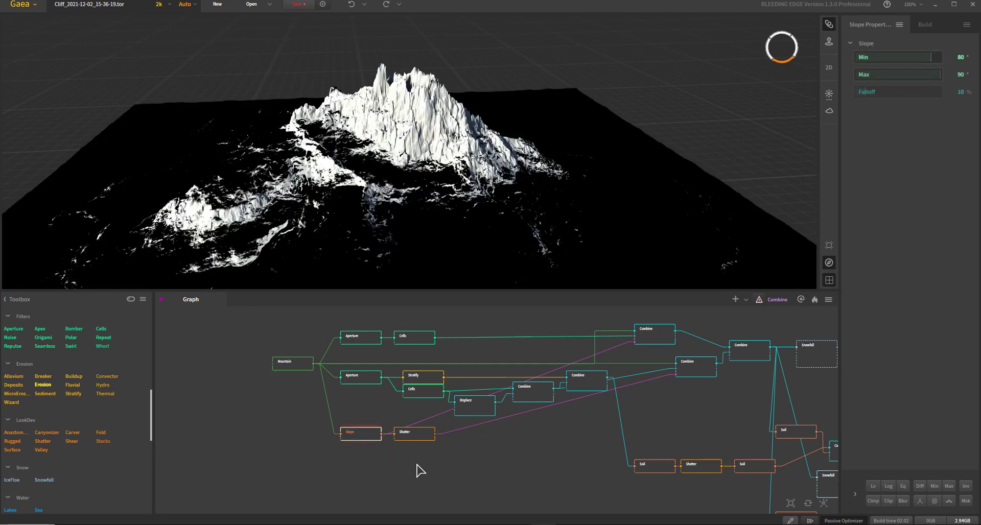
{"action": "left_click_drag", "start_coordinate": [391, 157], "coordinate": [437, 213]}
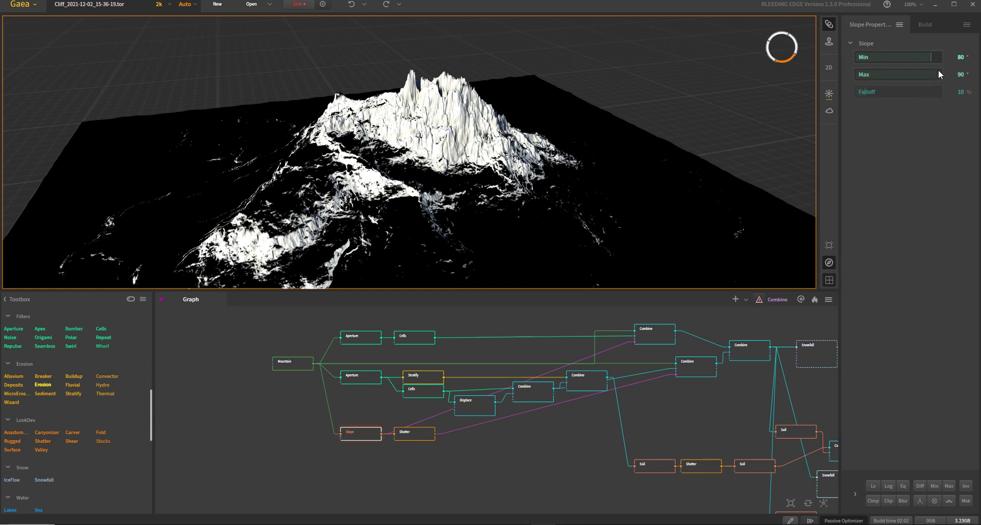
{"action": "left_click", "coordinate": [364, 387]}
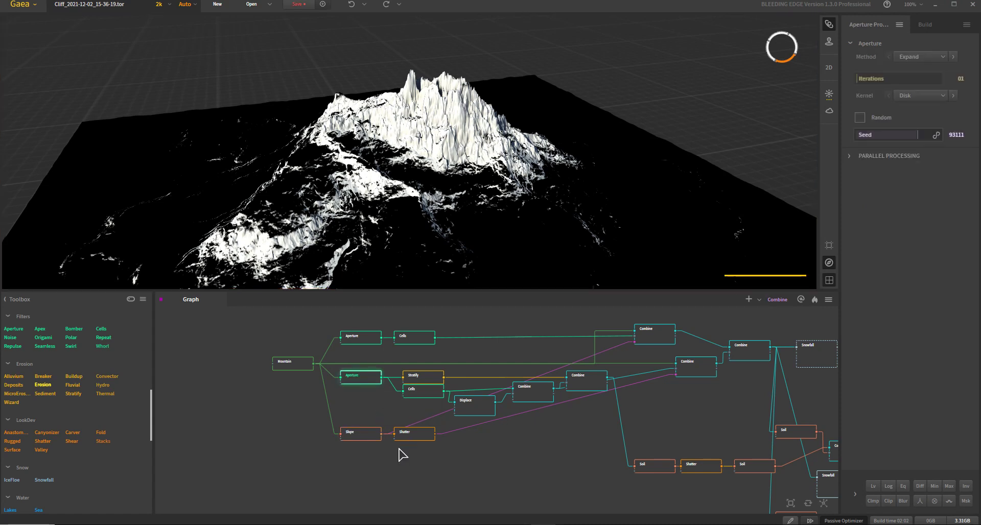
{"action": "left_click", "coordinate": [289, 364]}
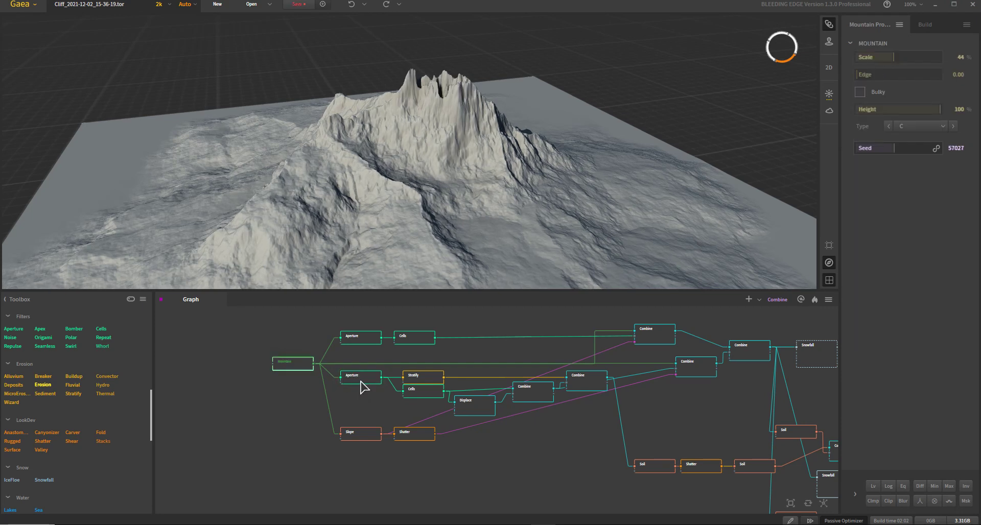
{"action": "left_click", "coordinate": [362, 380]}
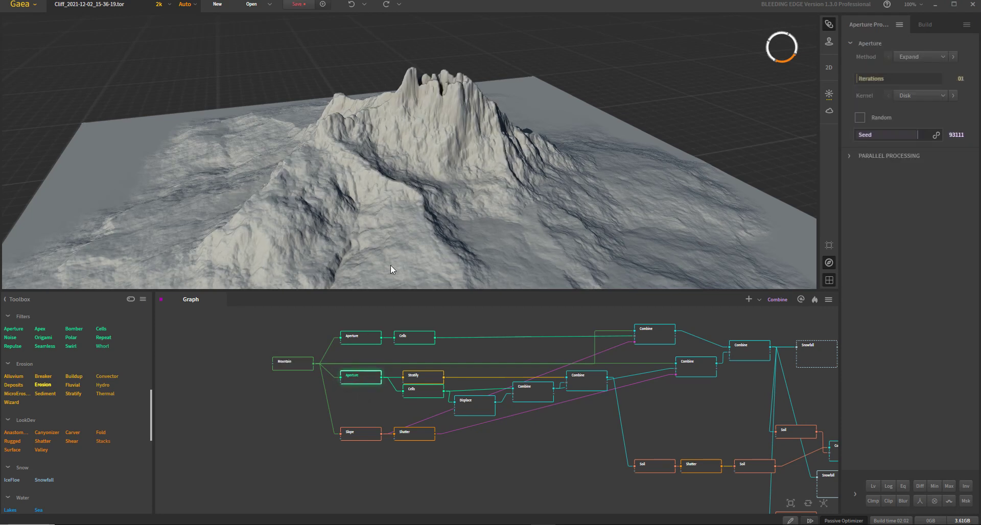
Preview the Cells node of the middle branch and examine its columnar rock pattern from different angles.
{"action": "left_click", "coordinate": [430, 394]}
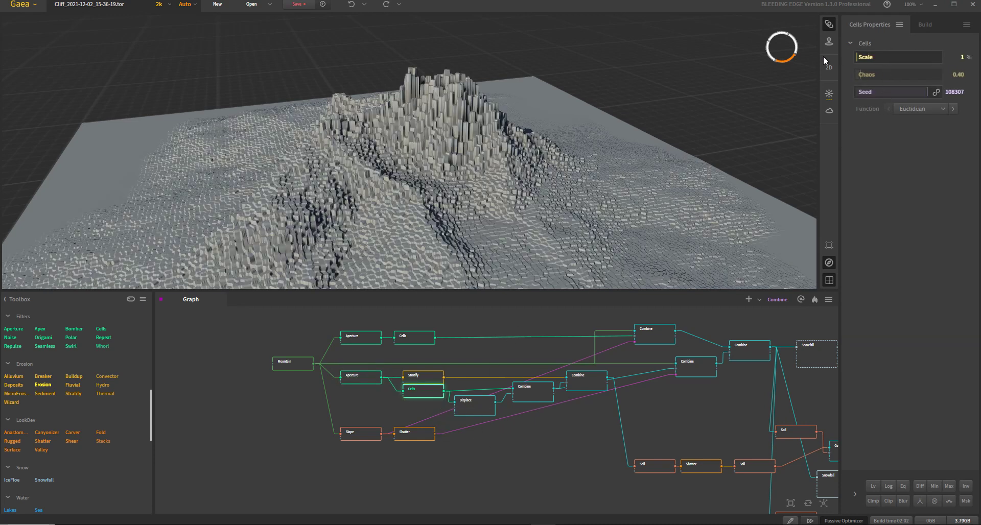
{"action": "left_click_drag", "start_coordinate": [498, 188], "coordinate": [497, 197]}
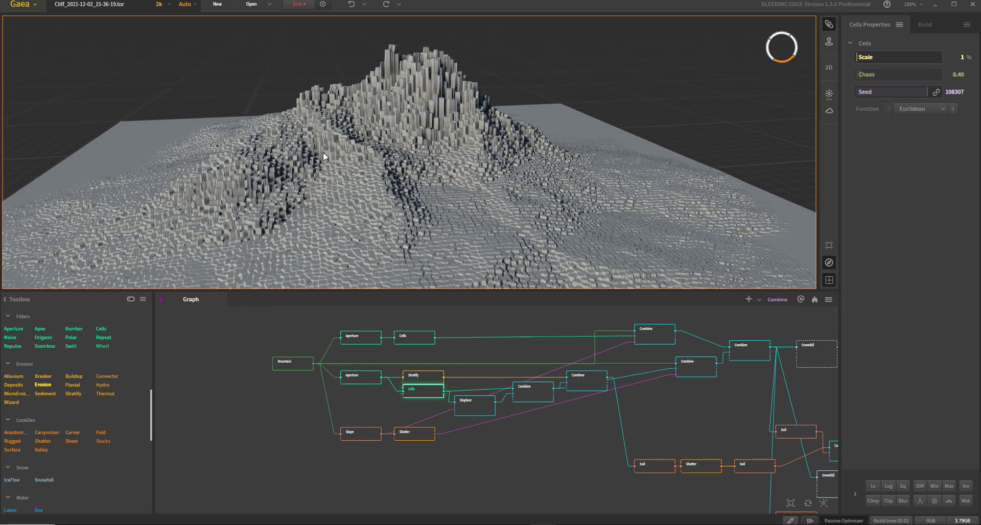
{"action": "mouse_move", "coordinate": [387, 208]}
{"action": "left_mouse_down"}
{"action": "mouse_move", "coordinate": [398, 198]}
{"action": "mouse_move", "coordinate": [397, 161]}
{"action": "mouse_move", "coordinate": [386, 203]}
{"action": "left_mouse_up"}
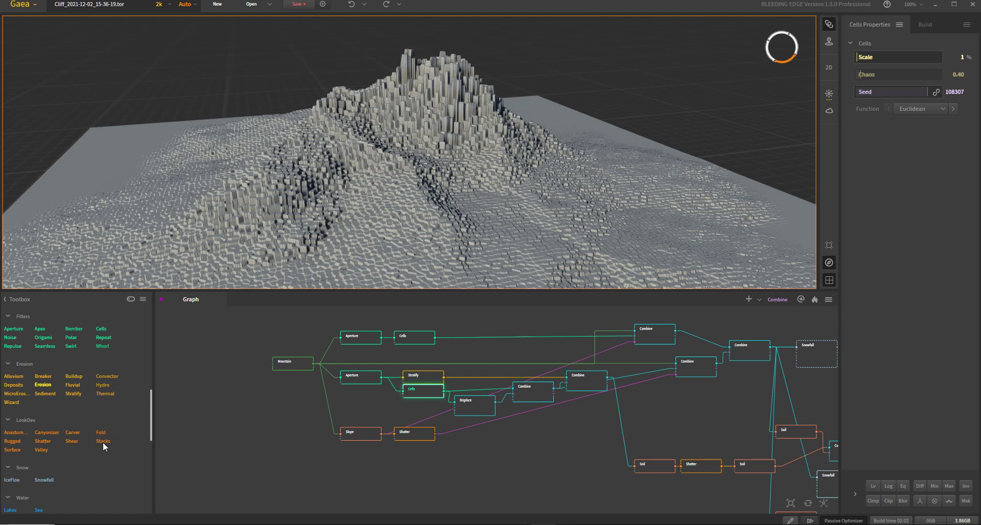
{"action": "mouse_move", "coordinate": [103, 442]}
Preview the Displace node and compare the middle branch's Cells output with the Combine node that blends the two.
{"action": "left_click", "coordinate": [470, 407]}
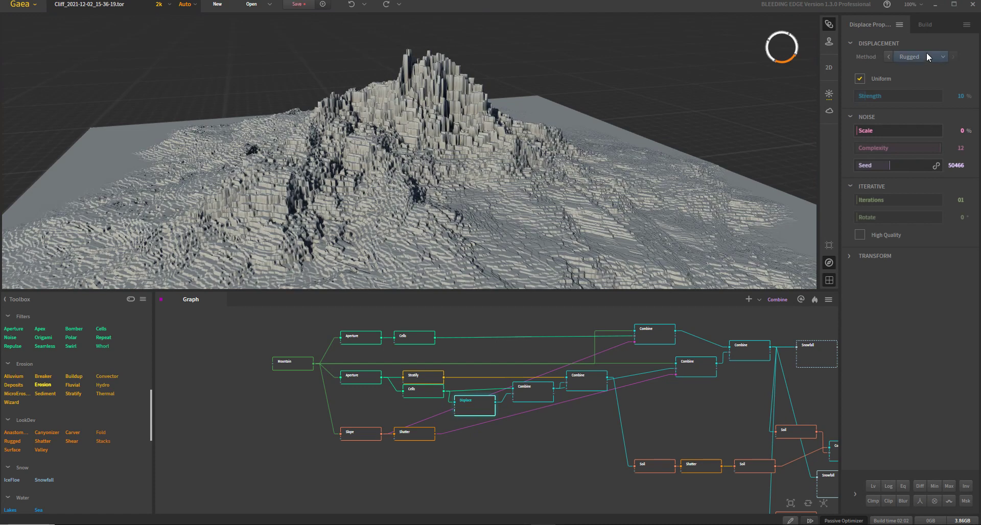
{"action": "left_click", "coordinate": [535, 395]}
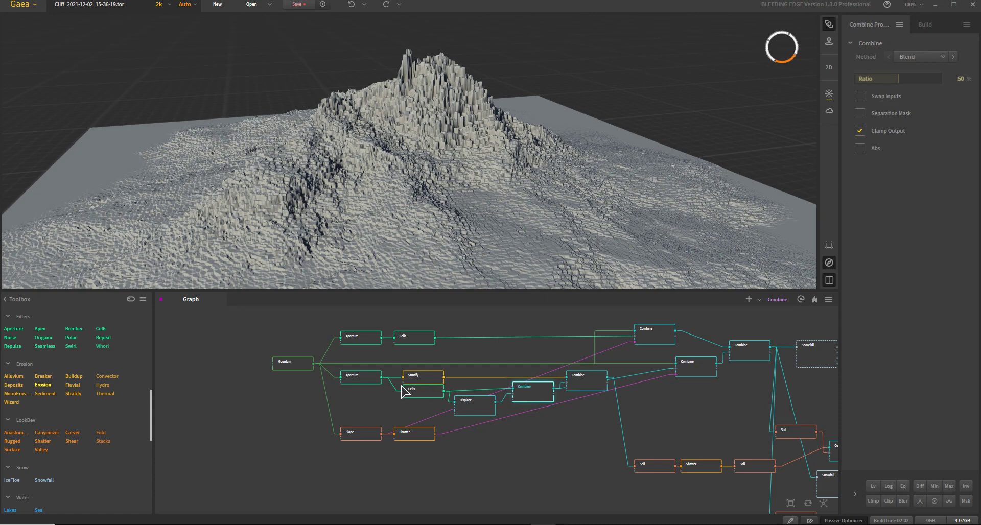
{"action": "left_click", "coordinate": [407, 392]}
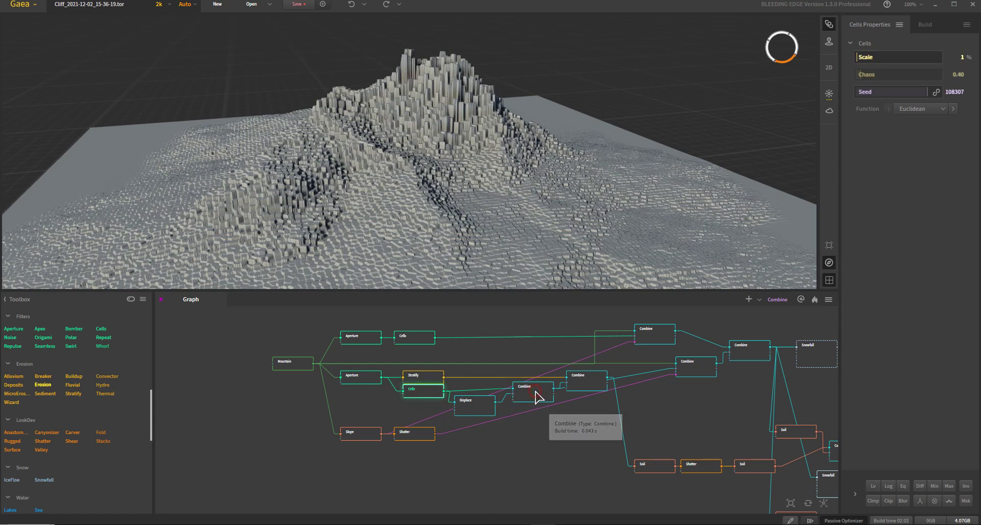
{"action": "left_click", "coordinate": [536, 394]}
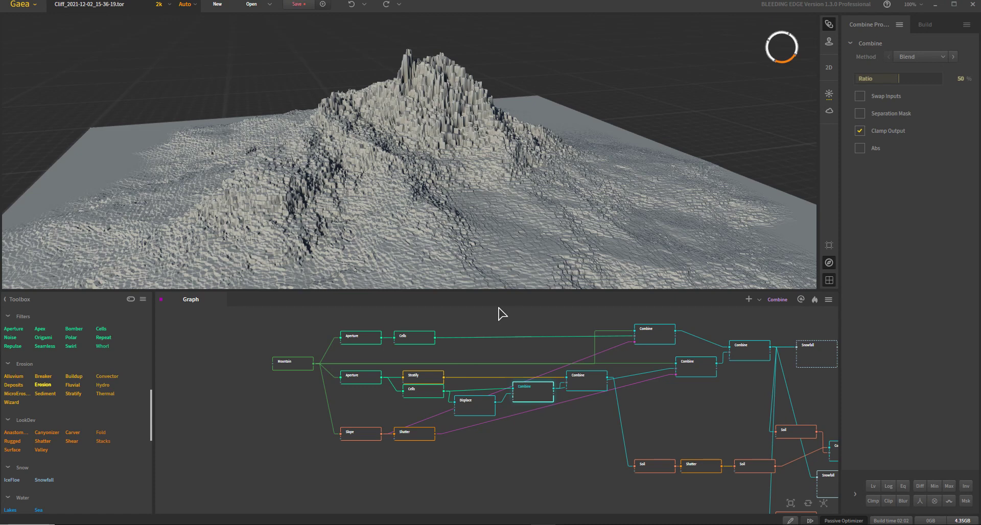
Compare the middle branch's Aperture and Stratify outputs with the Combine node that blends in the stratified layers.
{"action": "left_click", "coordinate": [362, 377]}
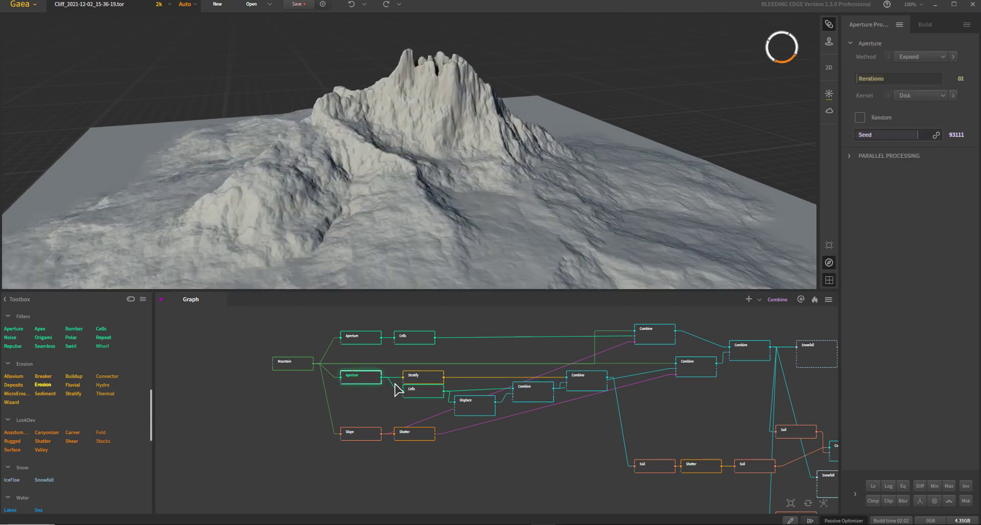
{"action": "left_click", "coordinate": [417, 378]}
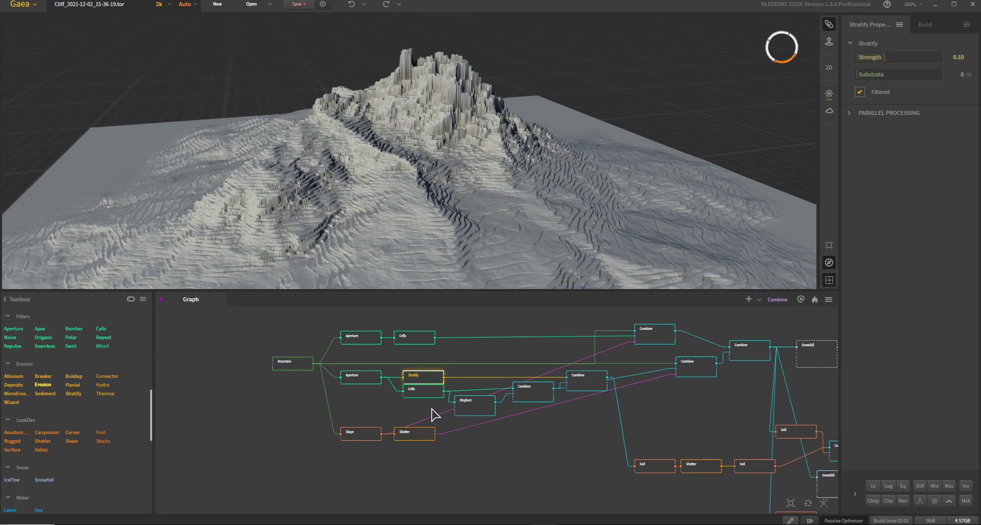
{"action": "left_click", "coordinate": [588, 381]}
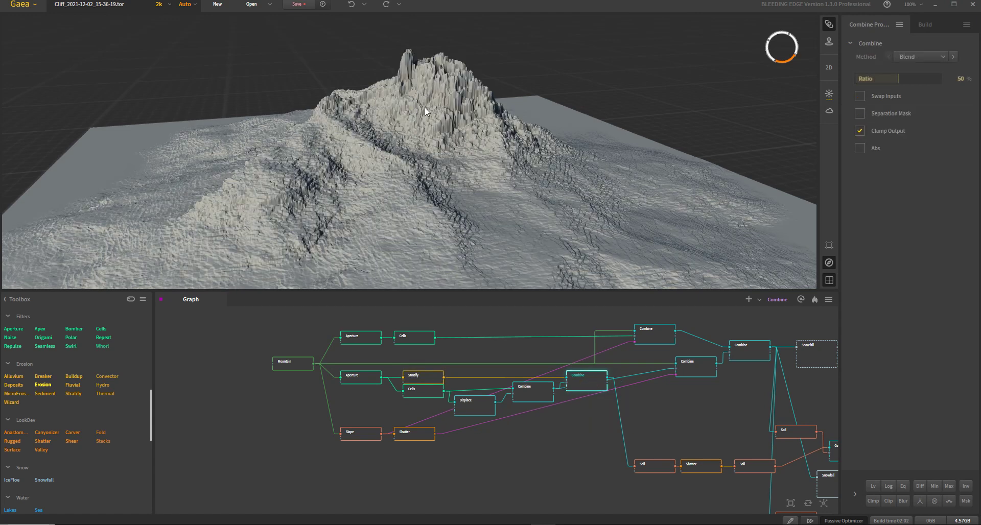
{"action": "mouse_move", "coordinate": [458, 159]}
{"action": "left_mouse_down"}
{"action": "mouse_move", "coordinate": [442, 157]}
{"action": "mouse_move", "coordinate": [460, 157]}
{"action": "left_mouse_up"}
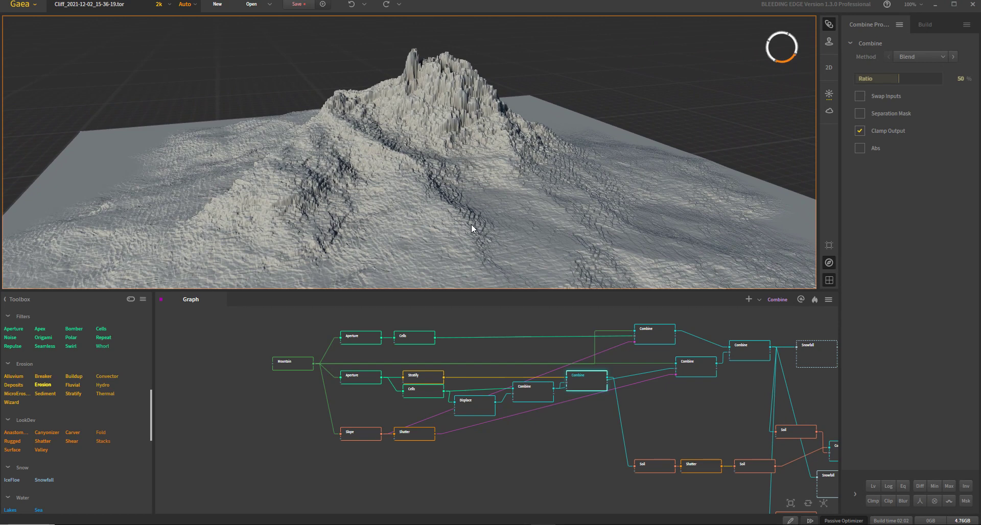
Preview the Aperture and Cells nodes of the upper branch and examine the chaotic column pattern.
{"action": "left_click", "coordinate": [361, 337]}
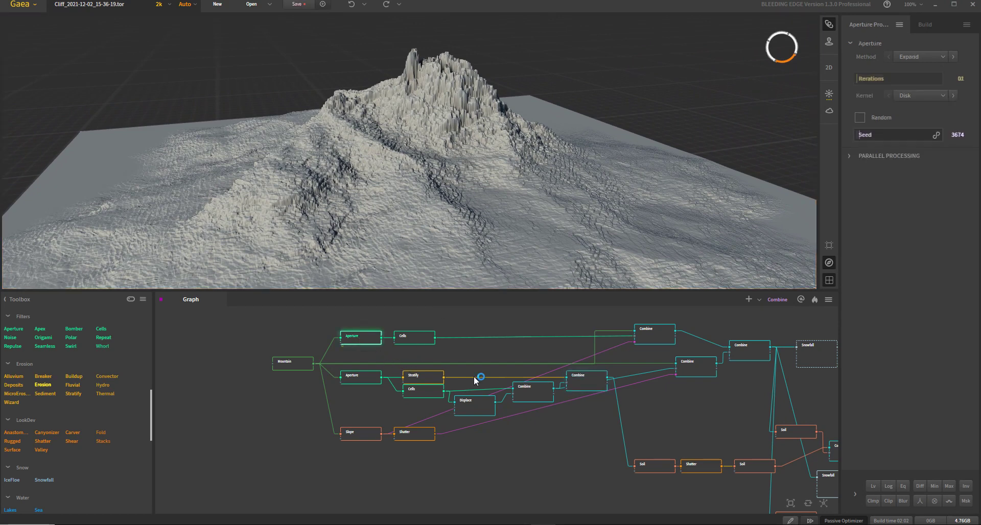
{"action": "left_click", "coordinate": [417, 341]}
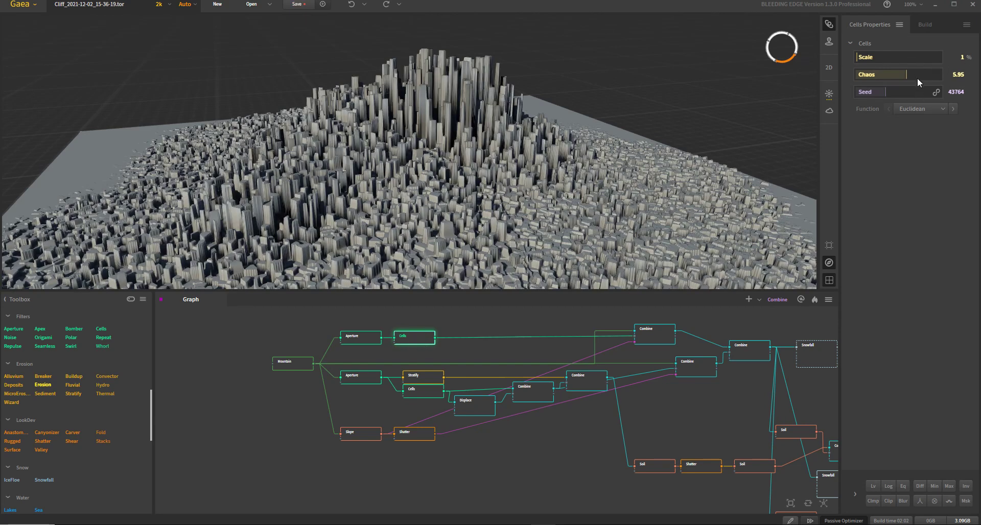
{"action": "left_click_drag", "start_coordinate": [473, 180], "coordinate": [464, 209]}
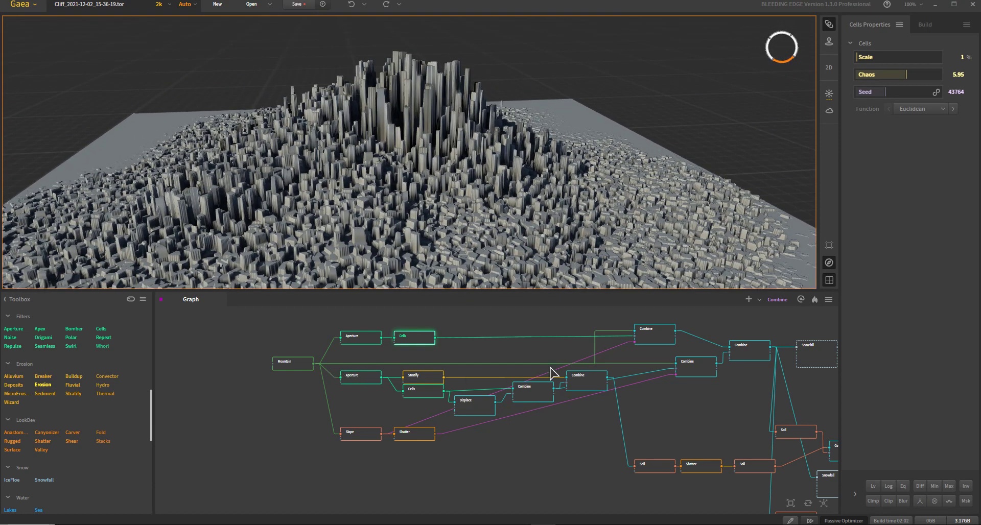
Compare the upper Combine node's blended cliffs with the Slope node's mask, viewing the terrain from different angles.
{"action": "left_click", "coordinate": [663, 342]}
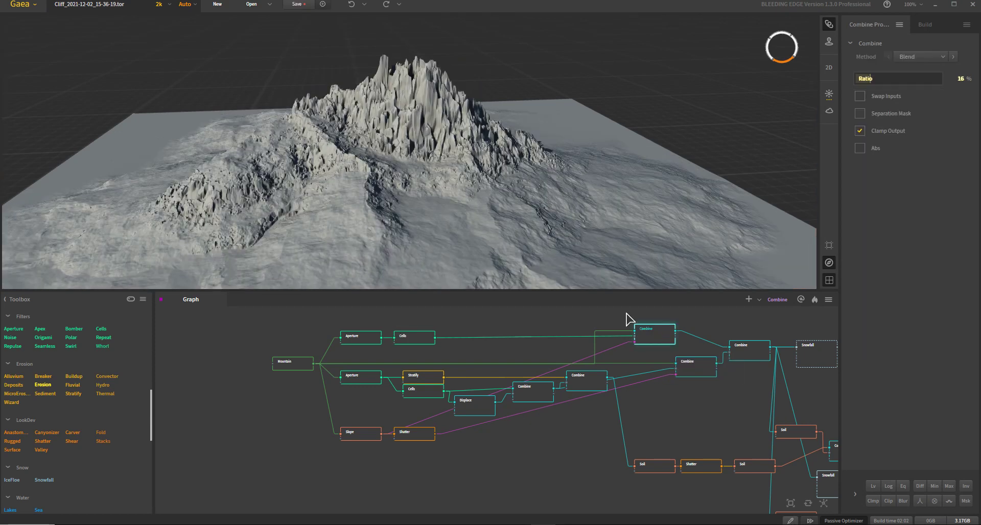
{"action": "mouse_move", "coordinate": [418, 196]}
{"action": "left_mouse_down"}
{"action": "mouse_move", "coordinate": [408, 189]}
{"action": "mouse_move", "coordinate": [429, 190]}
{"action": "left_mouse_up"}
{"action": "left_click", "coordinate": [364, 433]}
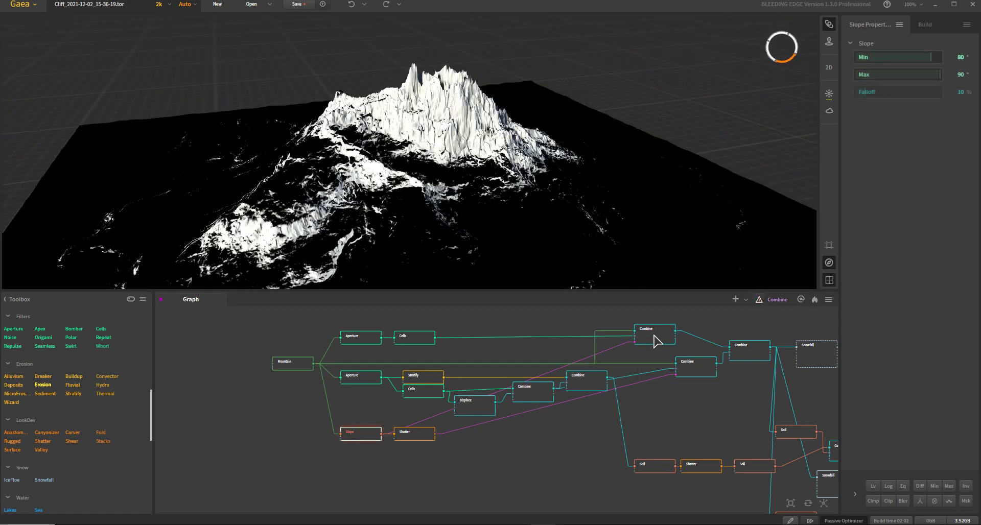
{"action": "left_click", "coordinate": [654, 337]}
{"action": "left_click_drag", "start_coordinate": [542, 259], "coordinate": [443, 174]}
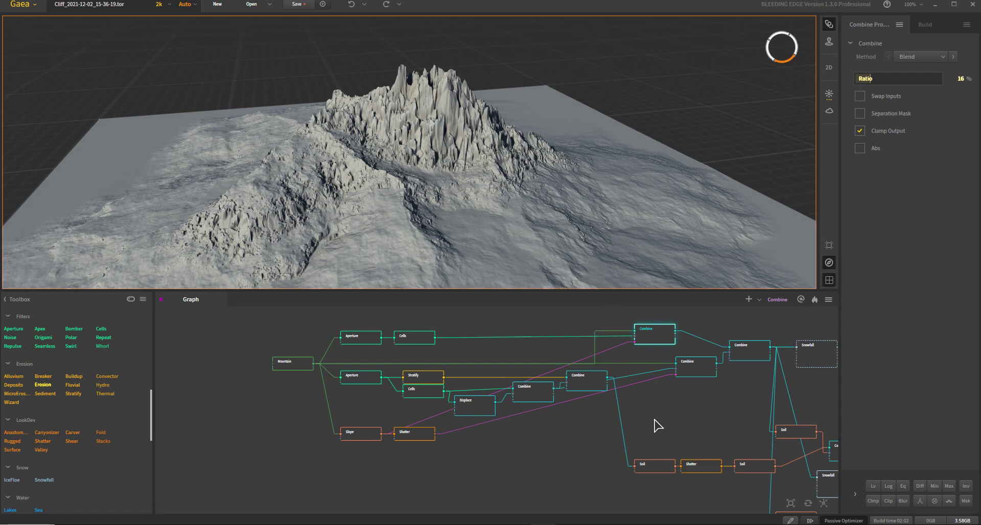
Compare the middle branch's final Combine with the lower masked Combine, and preview the Shatter node's mask.
{"action": "left_click_drag", "start_coordinate": [701, 410], "coordinate": [630, 414]}
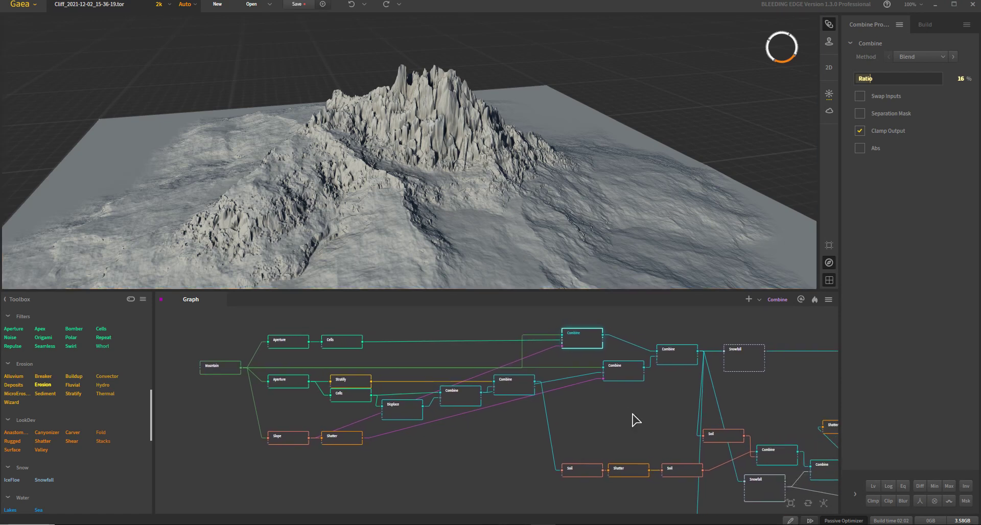
{"action": "left_click", "coordinate": [522, 388]}
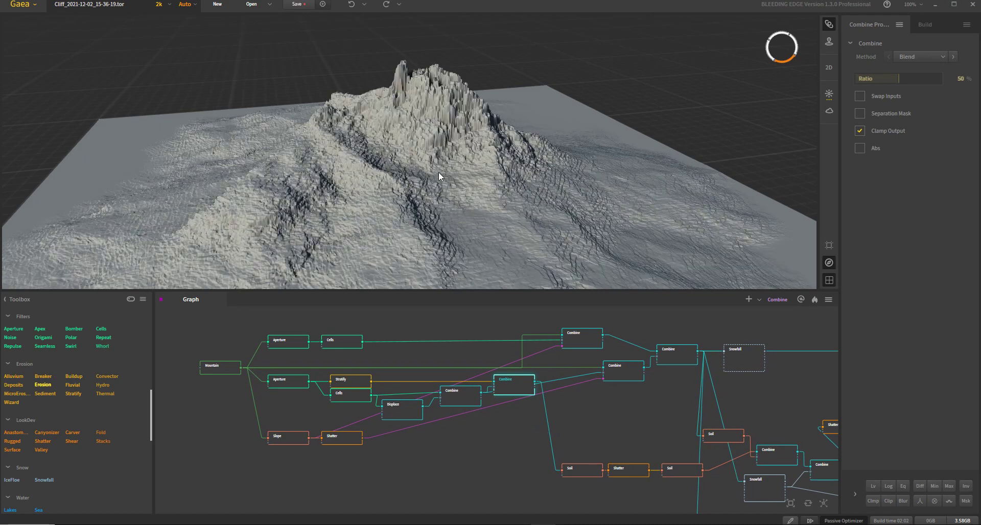
{"action": "left_click", "coordinate": [625, 378]}
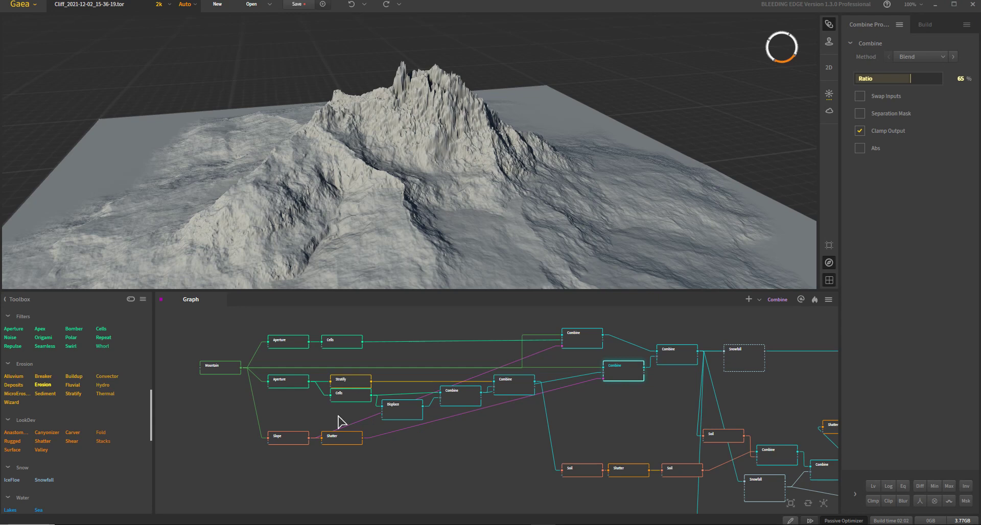
{"action": "left_click", "coordinate": [339, 441]}
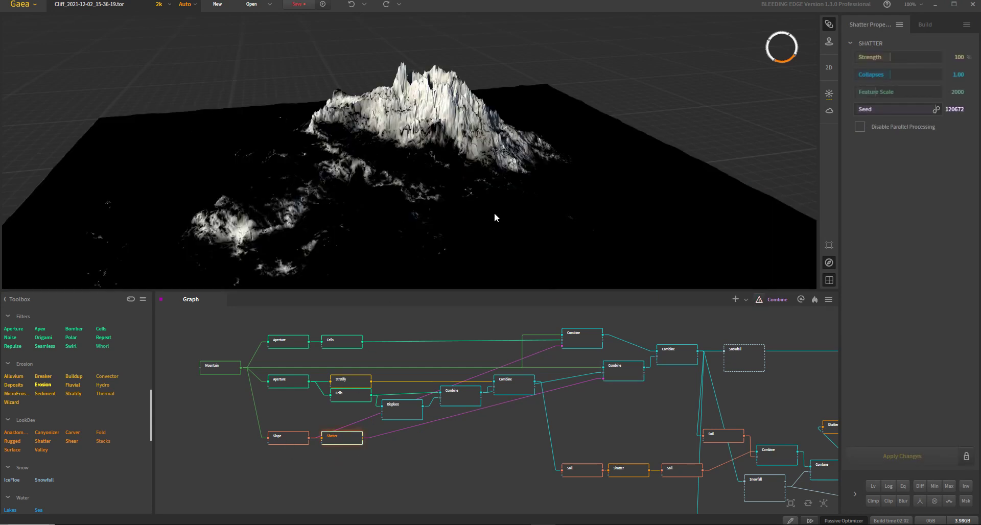
Compare the lower masked Combine node's output with the original Mountain node, viewing the cliffs from different angles.
{"action": "left_click", "coordinate": [621, 373]}
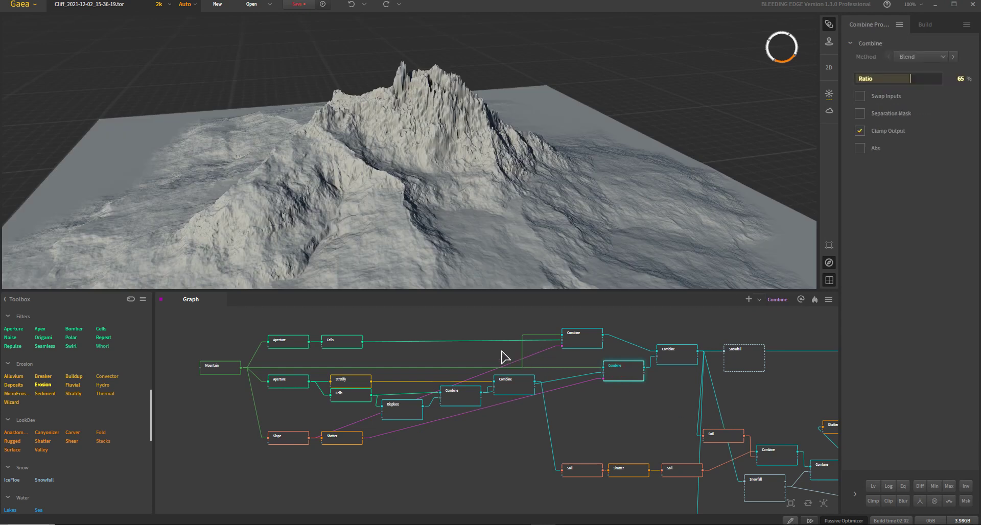
{"action": "left_click_drag", "start_coordinate": [453, 161], "coordinate": [488, 165]}
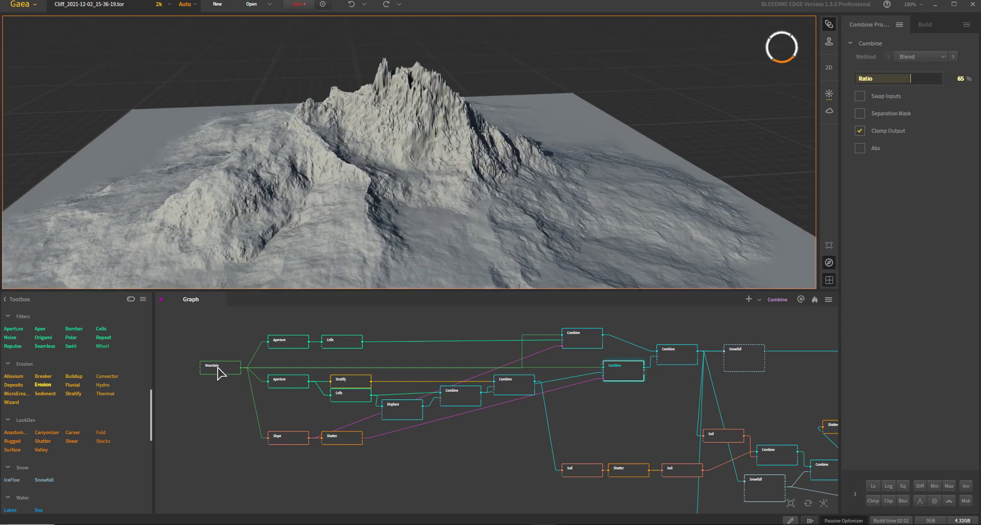
{"action": "key", "text": "Home"}
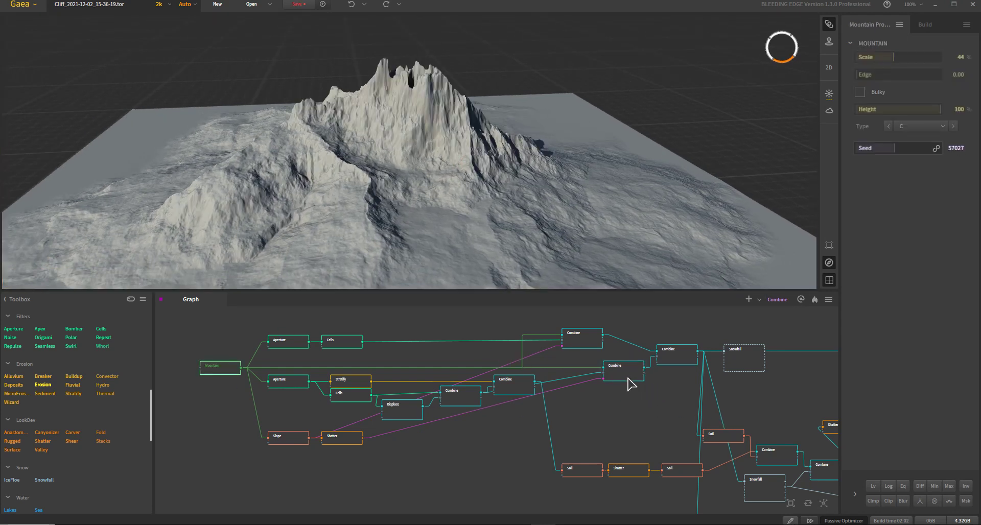
{"action": "left_click", "coordinate": [630, 378]}
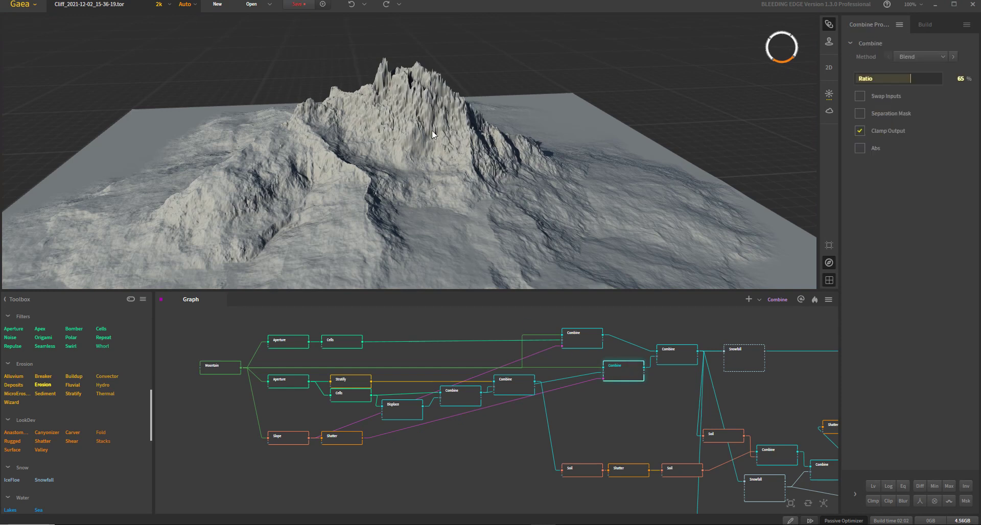
{"action": "left_click_drag", "start_coordinate": [398, 94], "coordinate": [402, 138]}
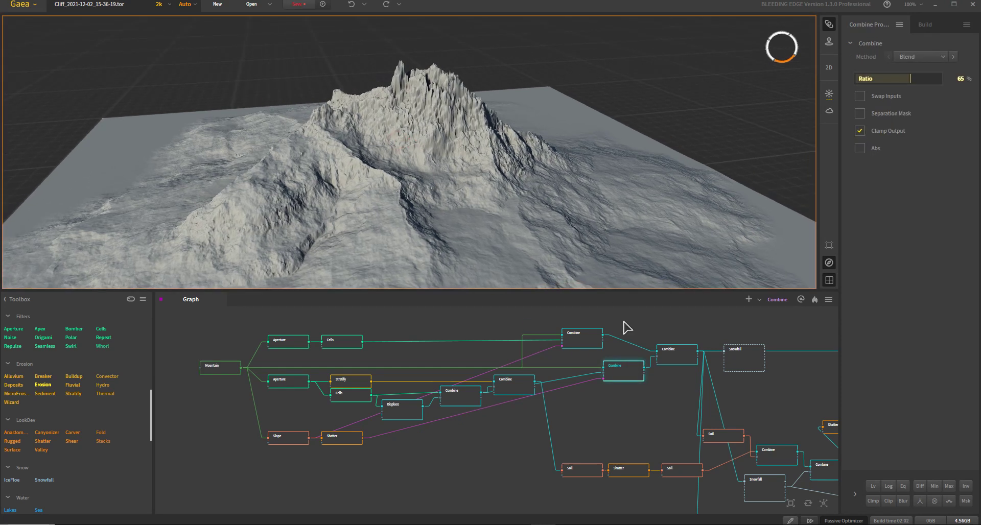
Preview the Combine node that merges the upper and lower masked branches, viewing the cliffs from different angles.
{"action": "left_click", "coordinate": [678, 358]}
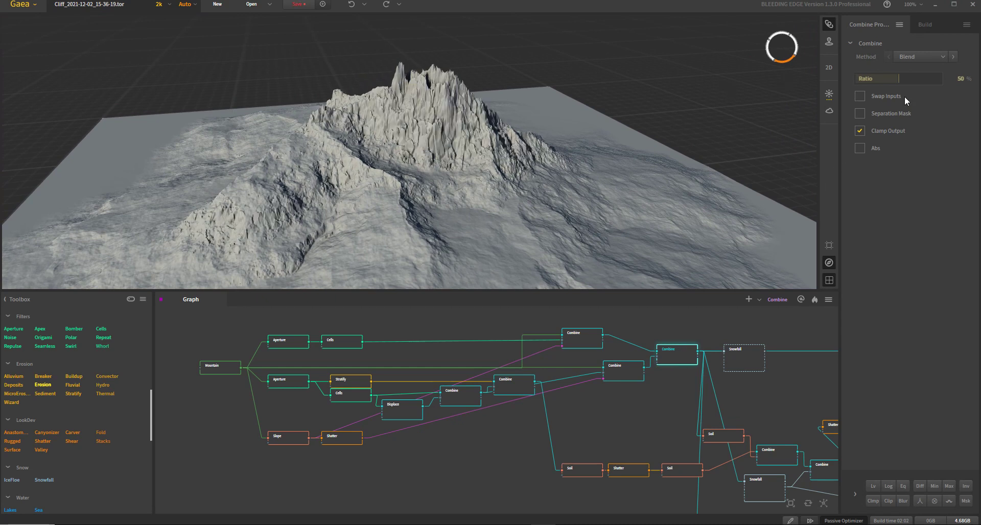
{"action": "left_click_drag", "start_coordinate": [500, 149], "coordinate": [428, 138]}
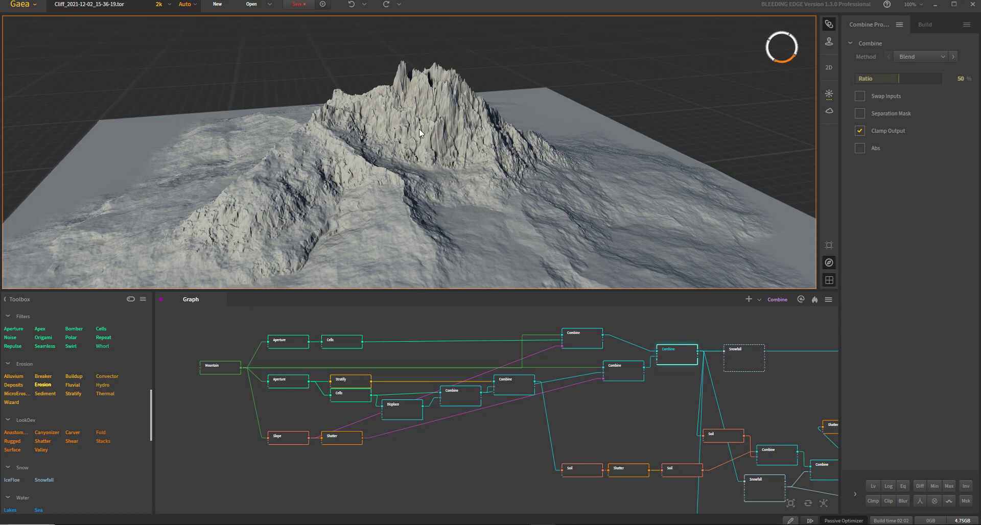
{"action": "left_click_drag", "start_coordinate": [520, 183], "coordinate": [490, 176]}
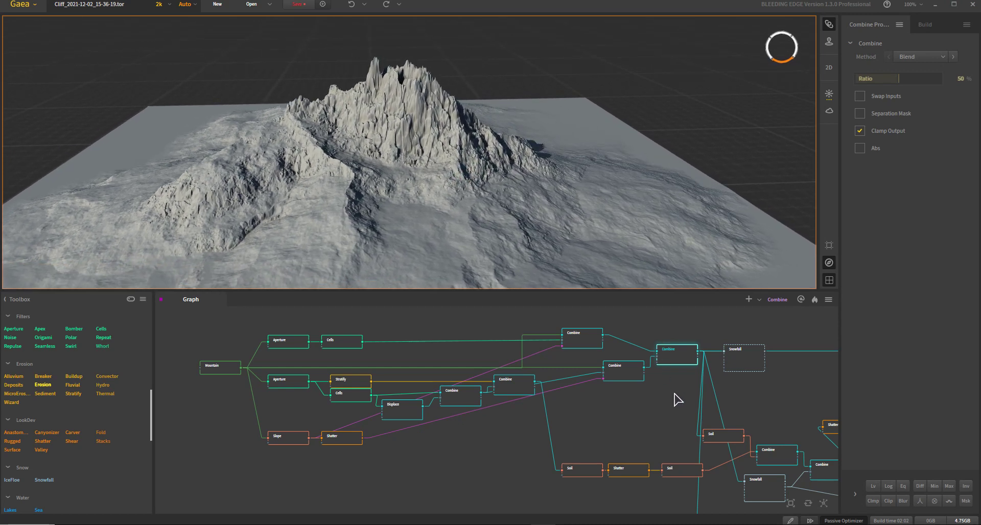
Preview the Snowfall node, try feeding it directly from the Mountain node, and restore its input from the merged Combine node.
{"action": "middle_click_drag", "start_coordinate": [683, 406], "coordinate": [650, 398]}
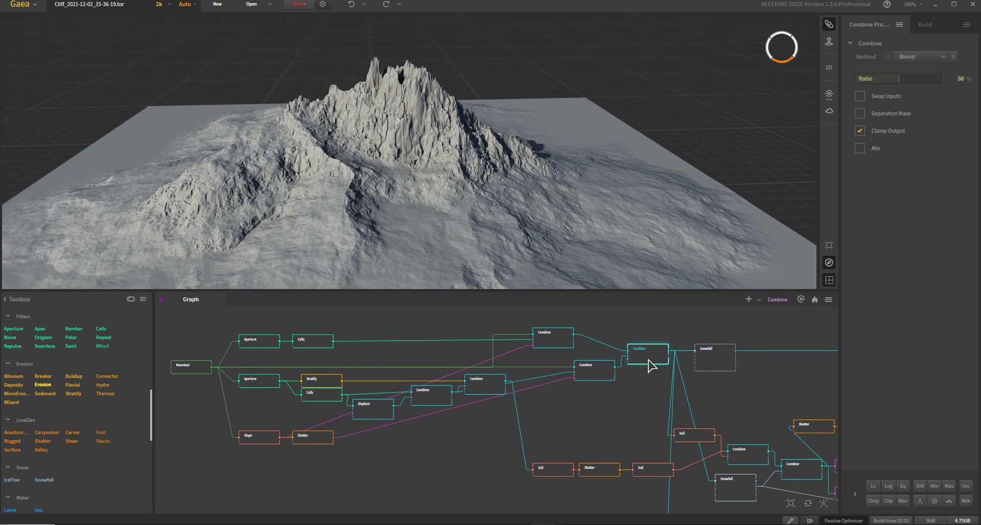
{"action": "left_click", "coordinate": [718, 363]}
{"action": "left_click_drag", "start_coordinate": [396, 190], "coordinate": [403, 184]}
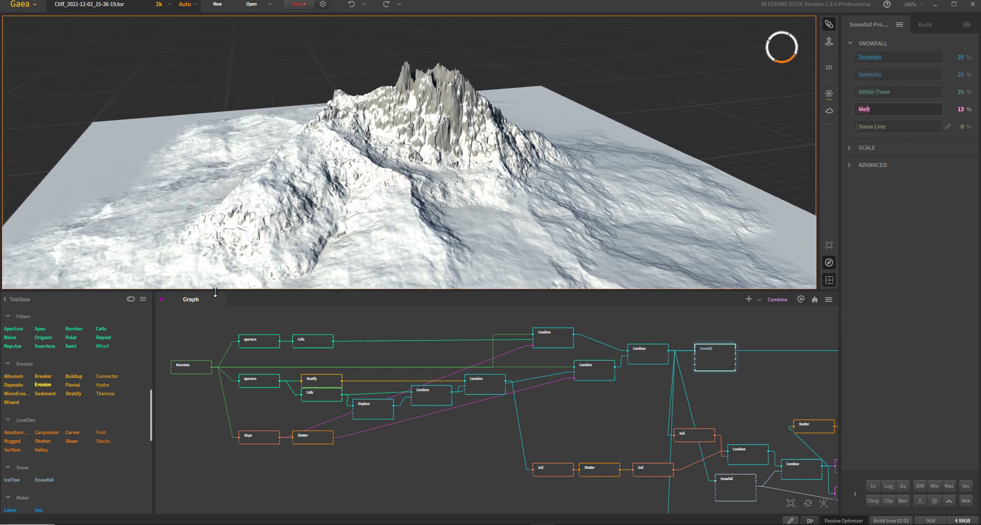
{"action": "left_click_drag", "start_coordinate": [213, 367], "coordinate": [711, 348]}
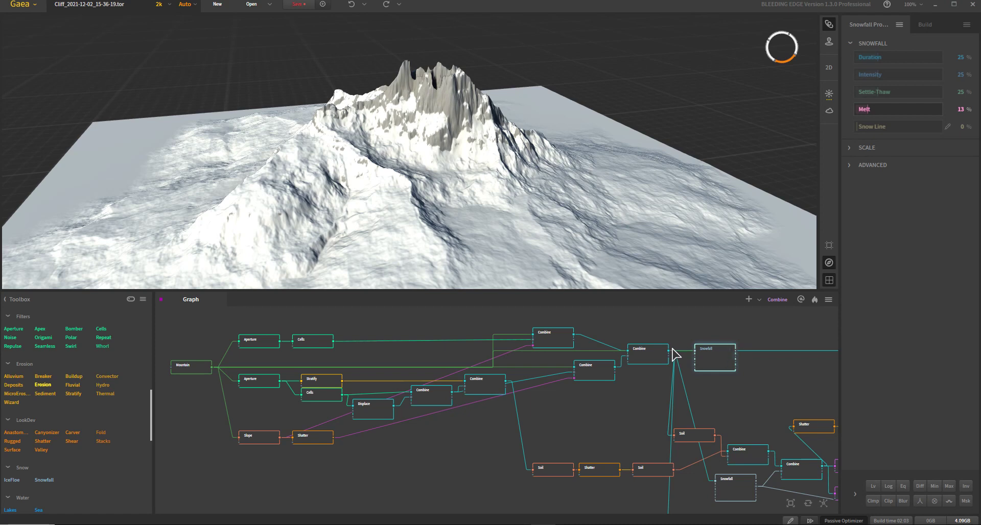
{"action": "left_click_drag", "start_coordinate": [669, 351], "coordinate": [705, 352]}
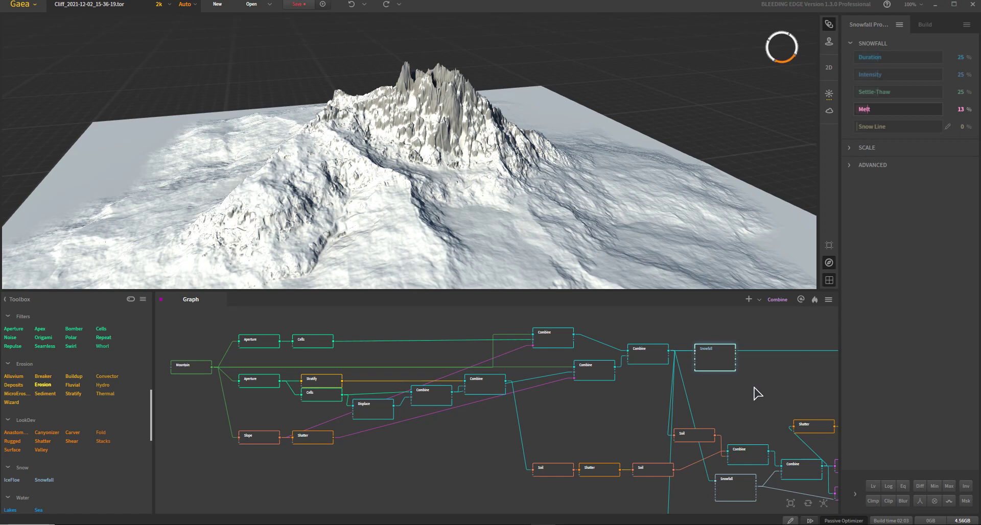
Compare the merged Combine node with the middle branch's final Combine that feeds the Soil chain.
{"action": "middle_click_drag", "start_coordinate": [751, 389], "coordinate": [565, 383]}
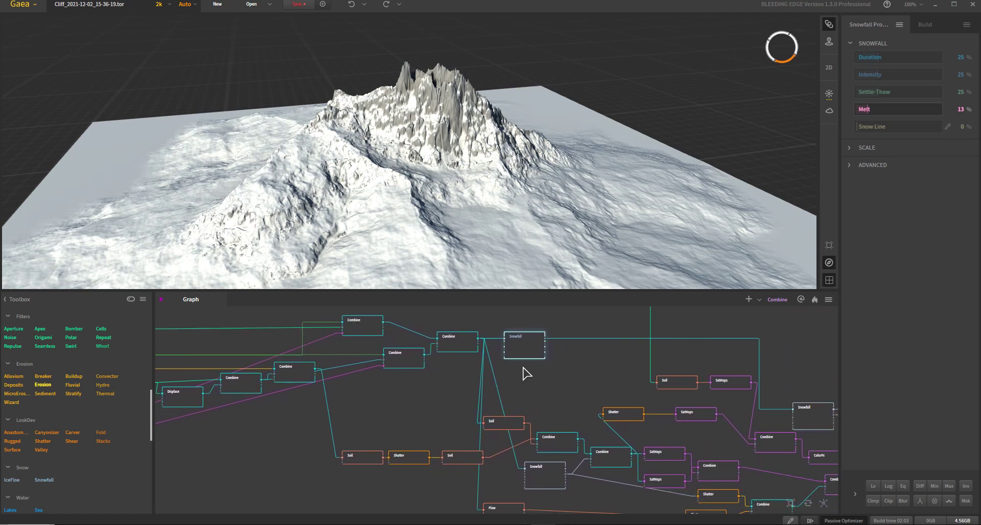
{"action": "left_click", "coordinate": [455, 350]}
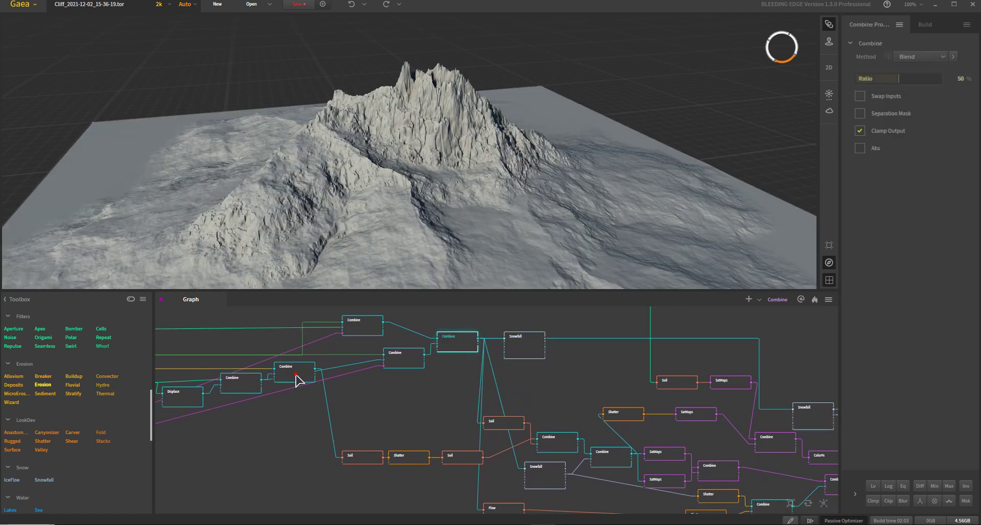
{"action": "left_click", "coordinate": [297, 377]}
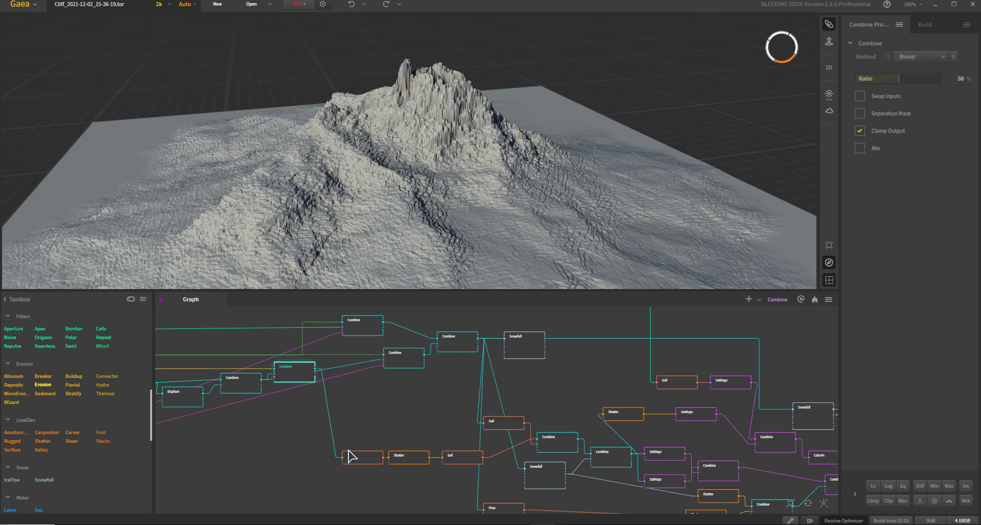
Preview the Soil, Shatter and Soil chain after the middle branch, comparing the first and last Soil masks.
{"action": "left_click", "coordinate": [360, 460]}
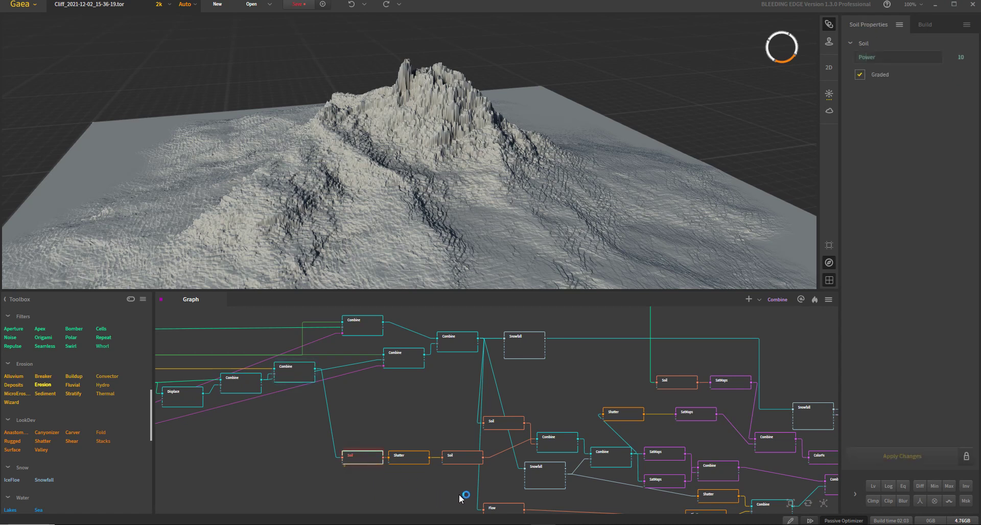
{"action": "left_click", "coordinate": [413, 459]}
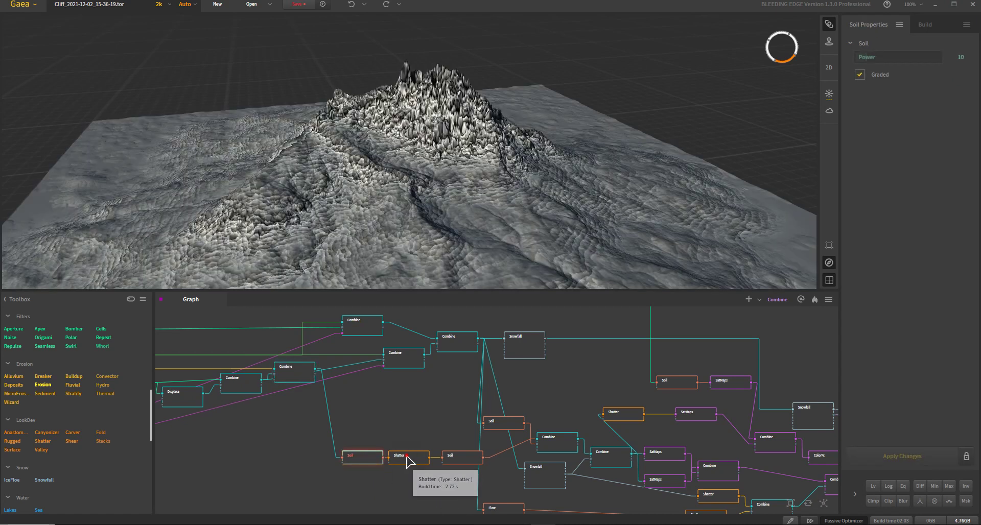
{"action": "left_click", "coordinate": [464, 463]}
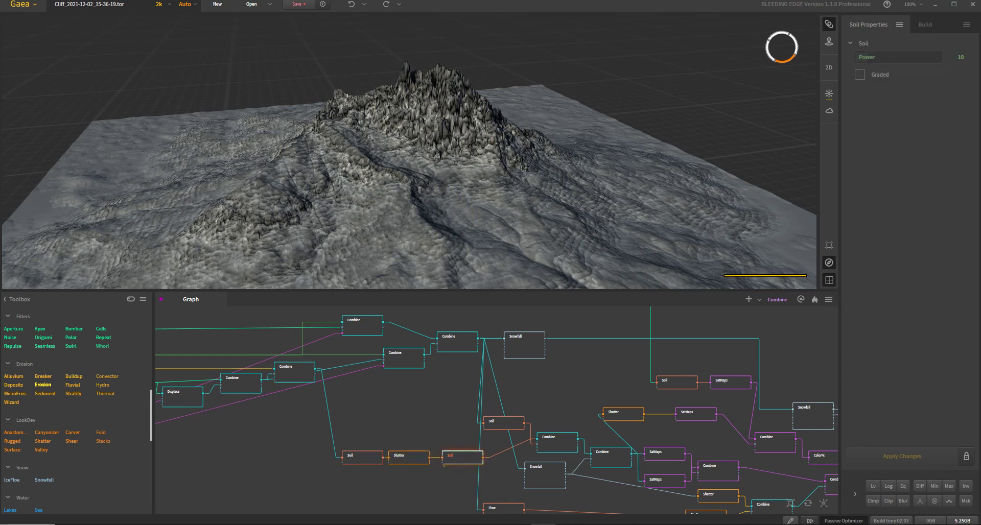
{"action": "left_click", "coordinate": [359, 457]}
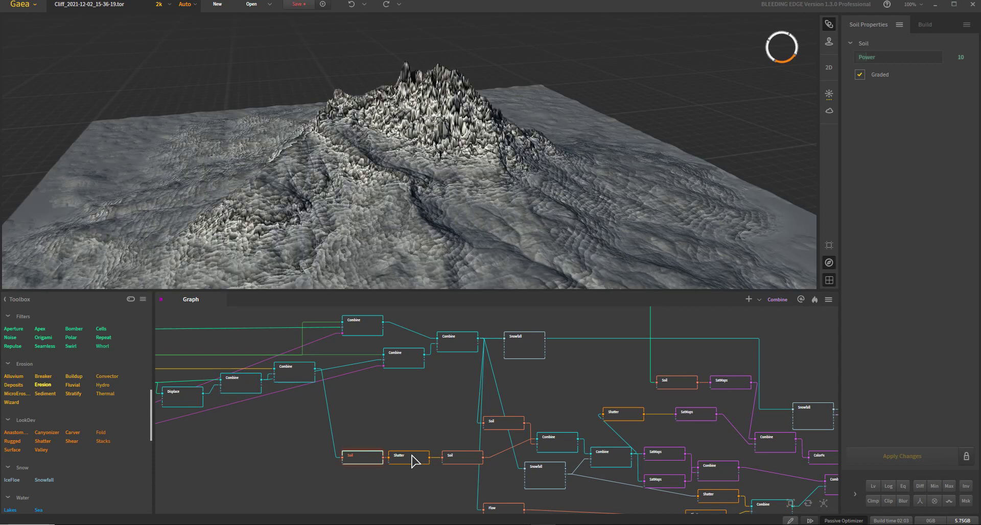
{"action": "left_click", "coordinate": [459, 456]}
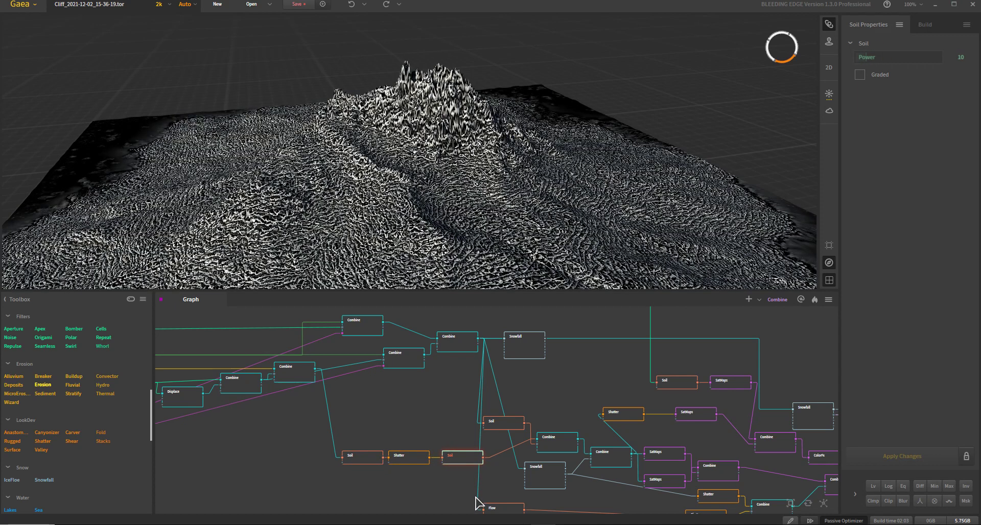
Preview the merged Combine, the Soil node fed by it, and the Combine that blends both soil masks.
{"action": "left_click", "coordinate": [462, 343]}
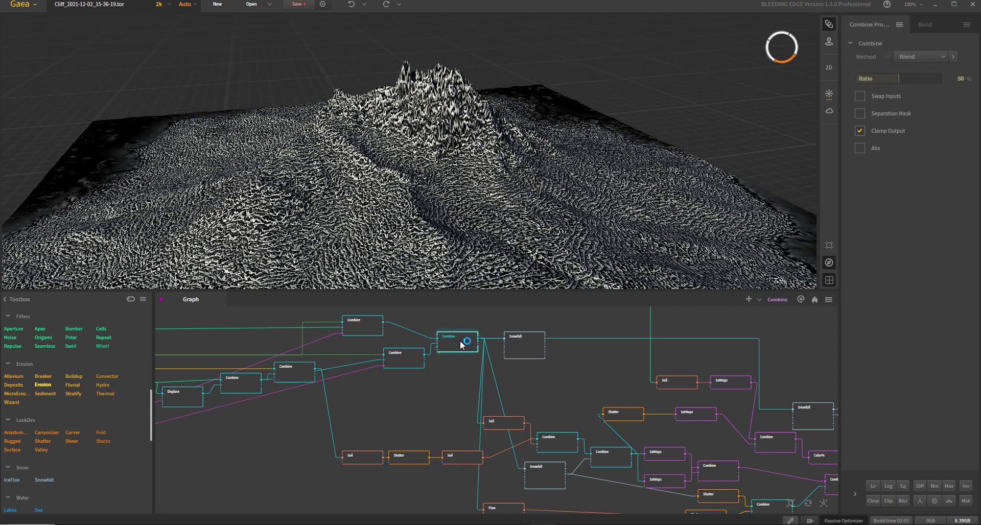
{"action": "left_click", "coordinate": [506, 427]}
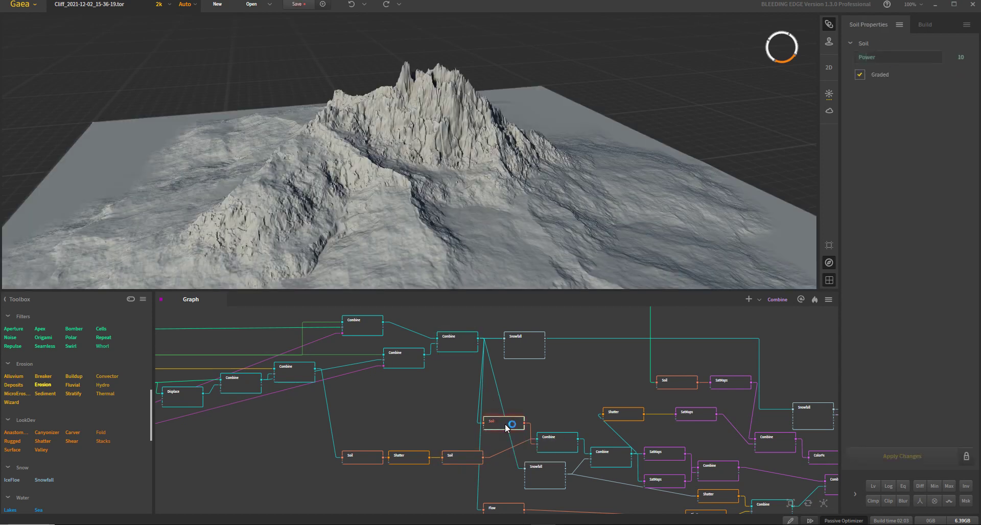
{"action": "left_click", "coordinate": [563, 450]}
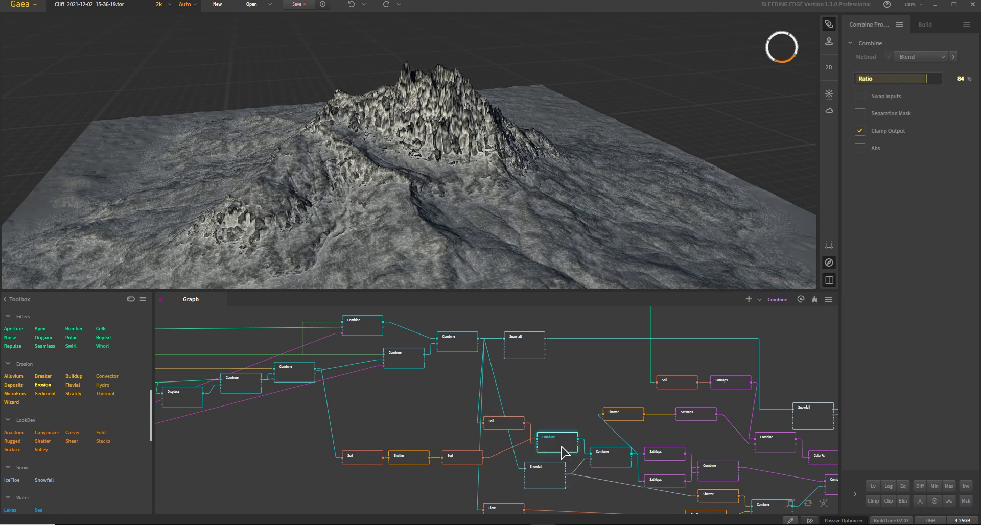
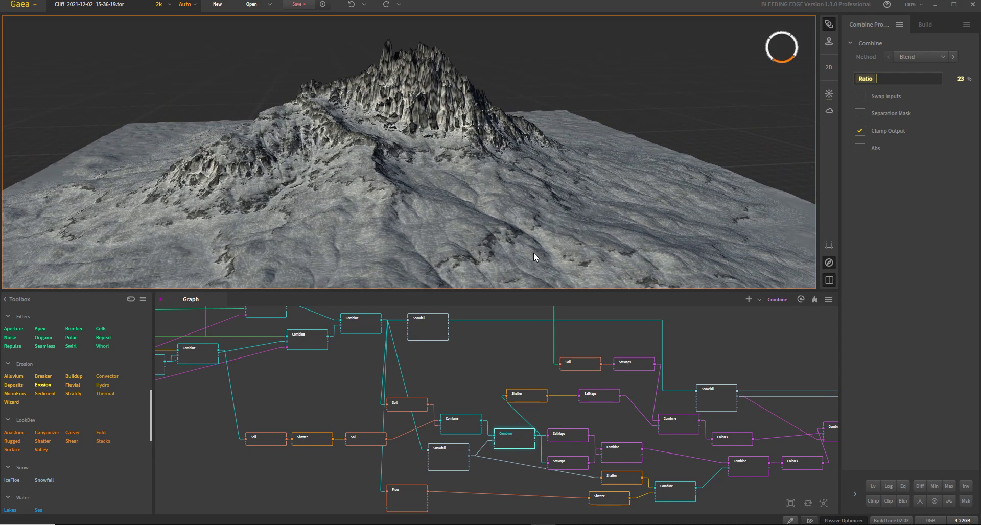
Preview the two Rocky SatMaps nodes fed by the soil and snow mask, and the Combine that blends their colors.
{"action": "middle_click_drag", "start_coordinate": [499, 453], "coordinate": [429, 444]}
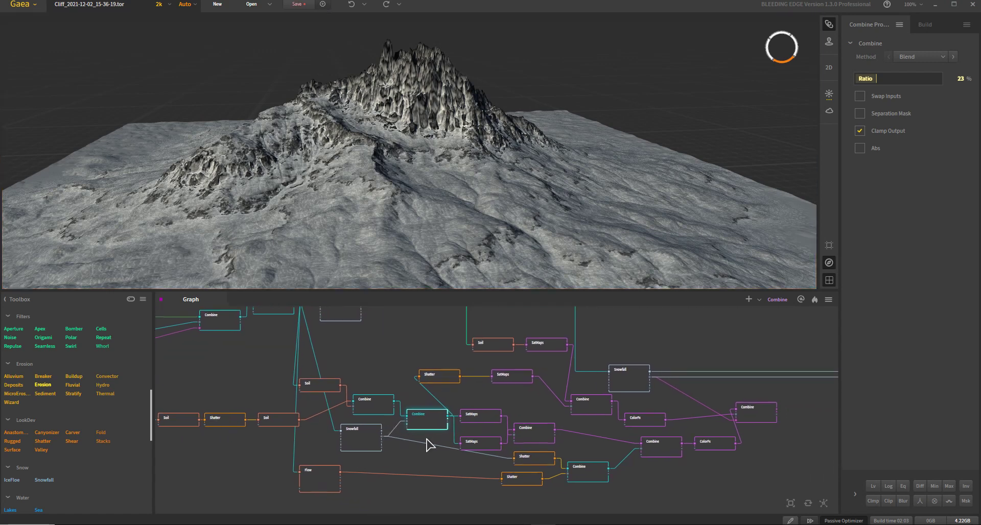
{"action": "left_click", "coordinate": [484, 417]}
{"action": "left_click", "coordinate": [485, 444]}
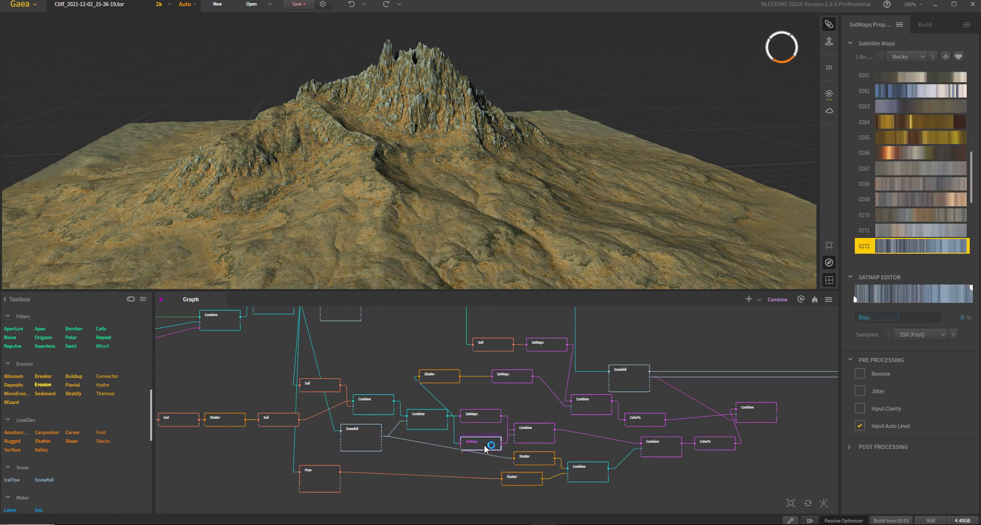
{"action": "left_click", "coordinate": [486, 416]}
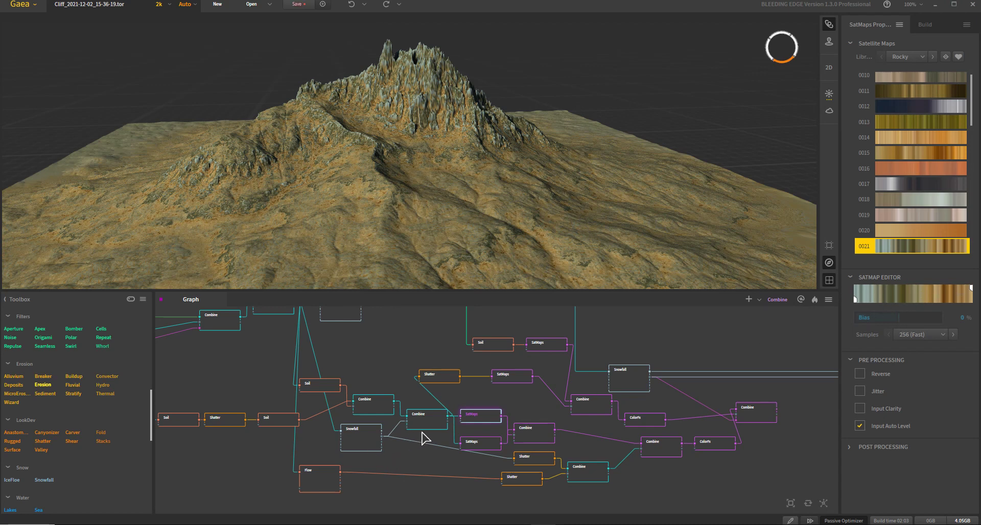
{"action": "left_click", "coordinate": [547, 438]}
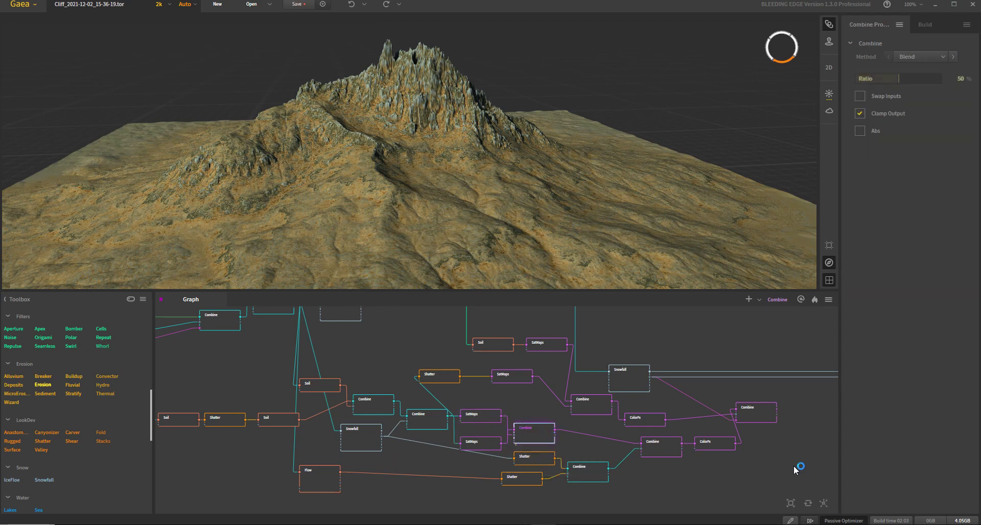
{"action": "left_click_drag", "start_coordinate": [401, 148], "coordinate": [384, 147]}
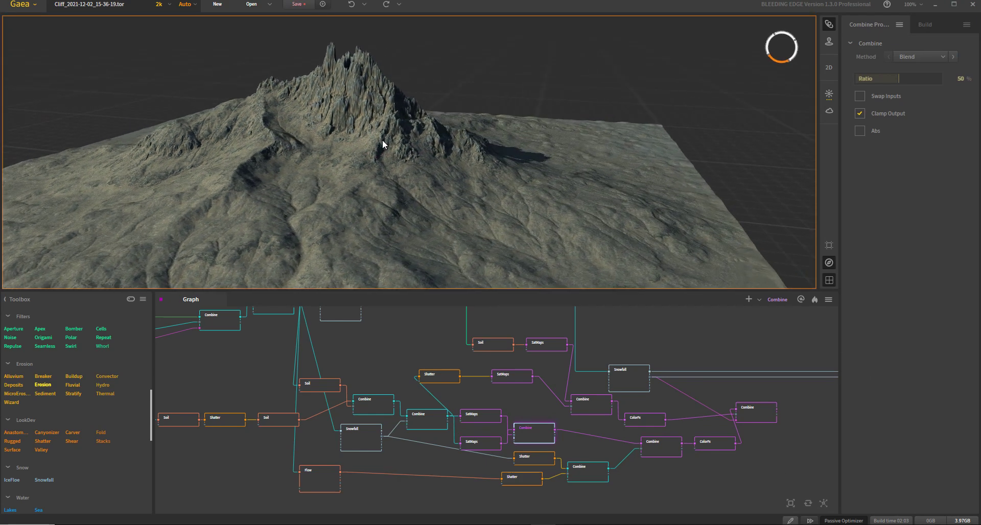
Compare each of the two SatMaps colorings again with their blended Combine, examining the terrain colors from different angles.
{"action": "left_click", "coordinate": [490, 419]}
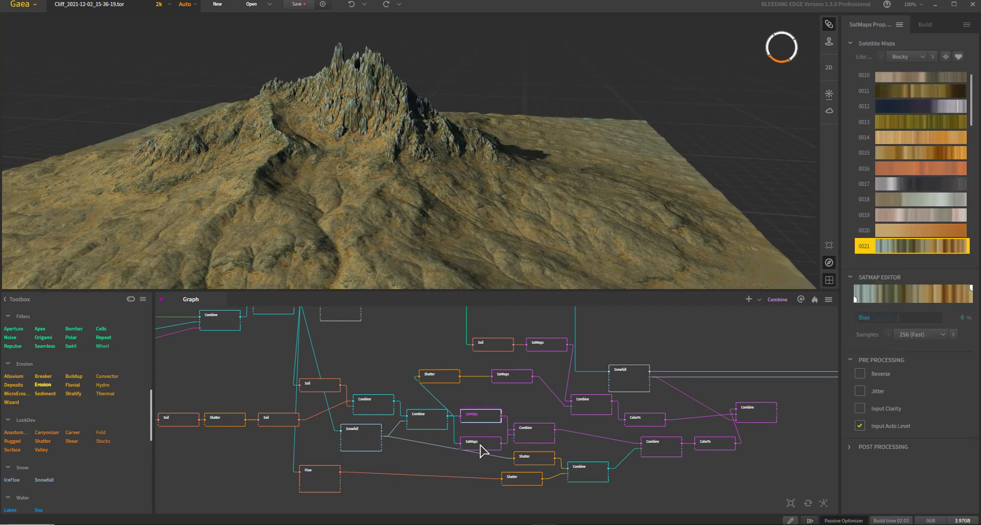
{"action": "left_click", "coordinate": [481, 445]}
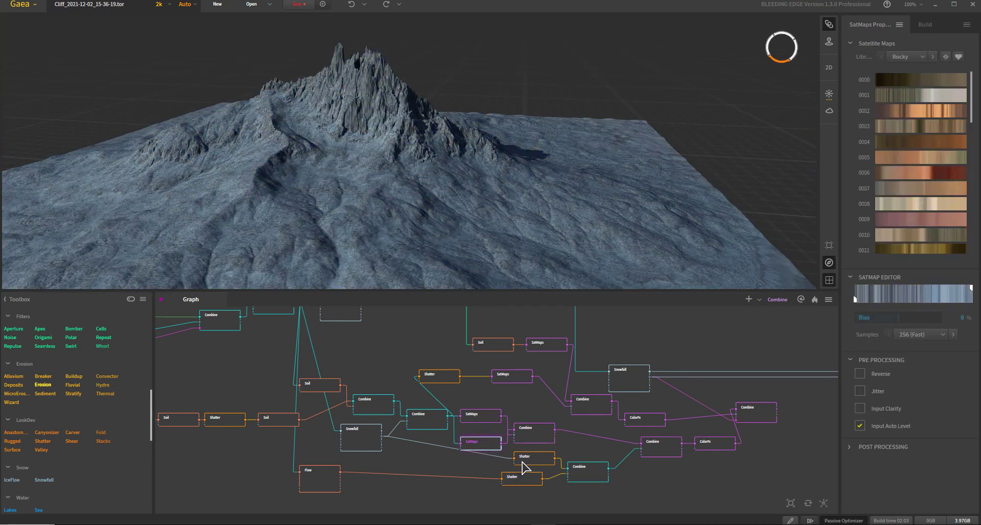
{"action": "left_click", "coordinate": [537, 436]}
{"action": "left_click_drag", "start_coordinate": [329, 218], "coordinate": [373, 131]}
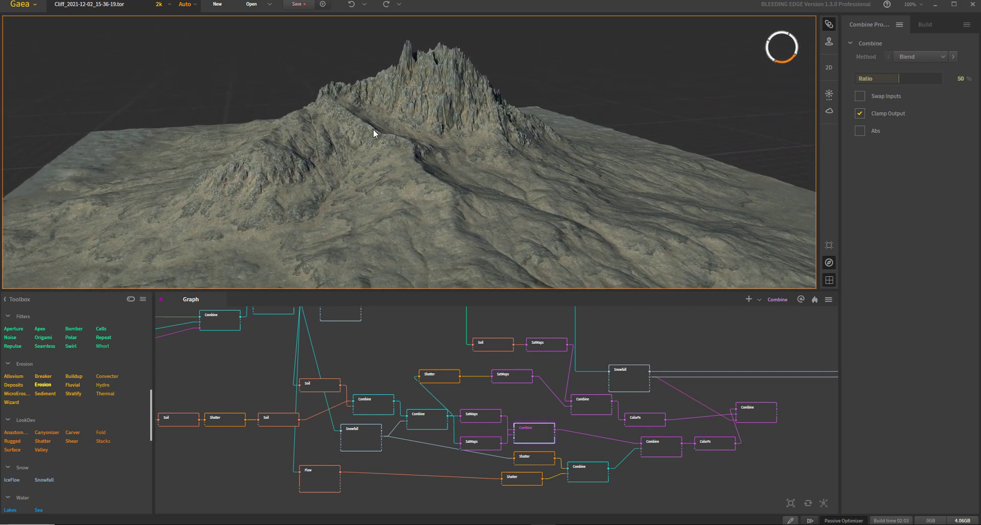
{"action": "left_click_drag", "start_coordinate": [466, 173], "coordinate": [386, 168]}
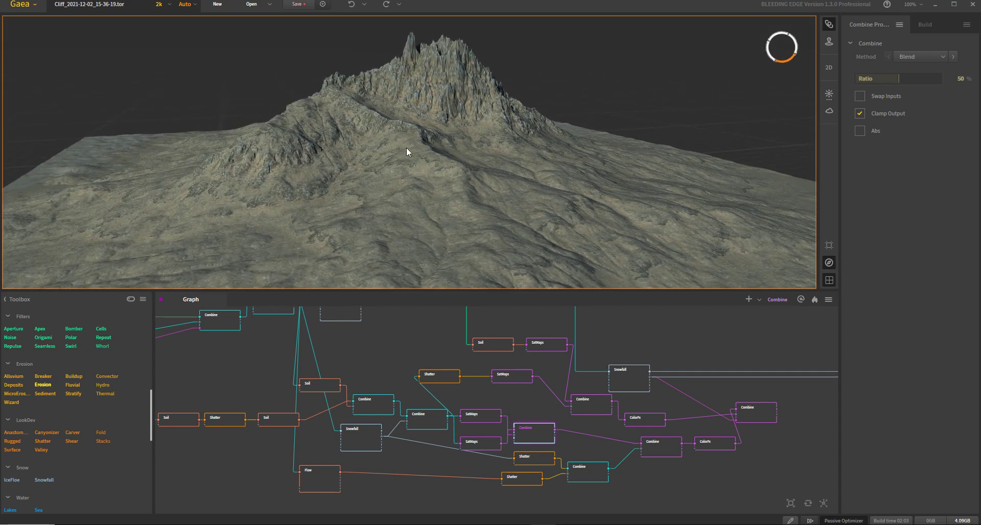
Preview the Combine node that blends the two Shatter masks derived from the Snowfall and Flow nodes.
{"action": "middle_click_drag", "start_coordinate": [582, 458], "coordinate": [535, 443]}
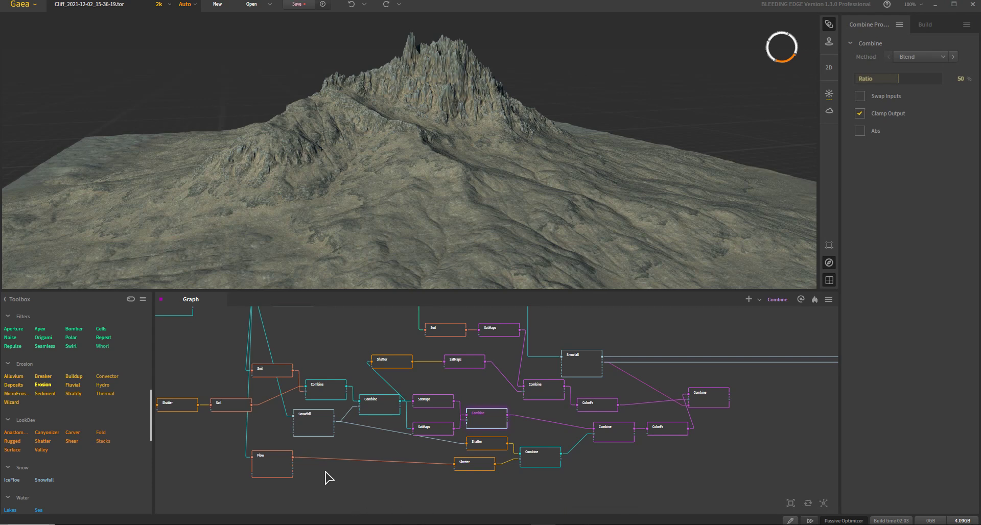
{"action": "left_click", "coordinate": [540, 461]}
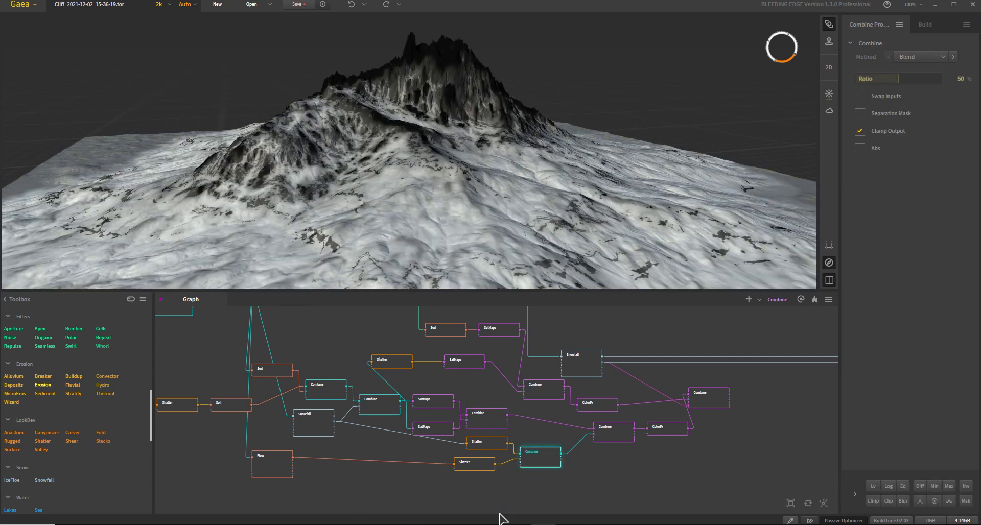
Compare the Subtract Combine with the blended SatMaps Combine feeding it, and preview the ColorFx node that shifts its hue.
{"action": "left_click_drag", "start_coordinate": [460, 235], "coordinate": [450, 225]}
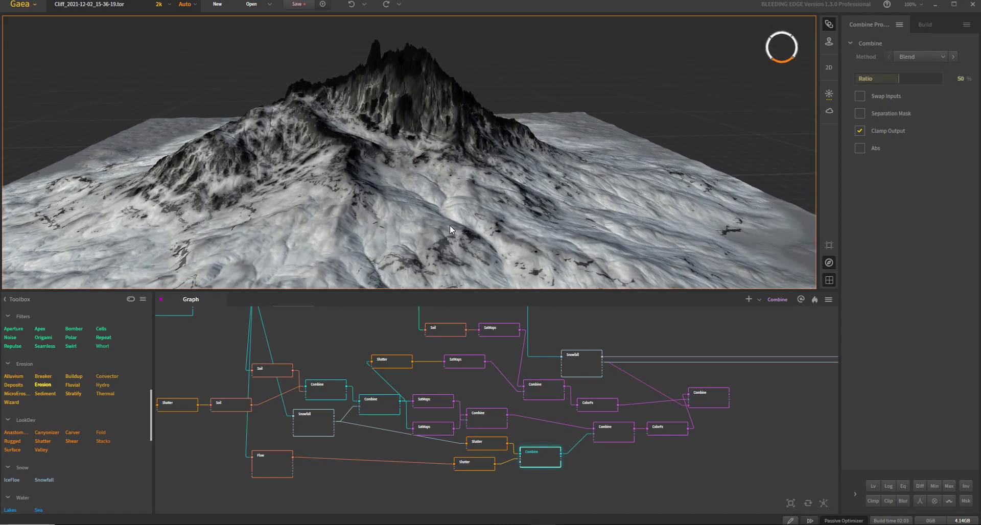
{"action": "left_click", "coordinate": [616, 436]}
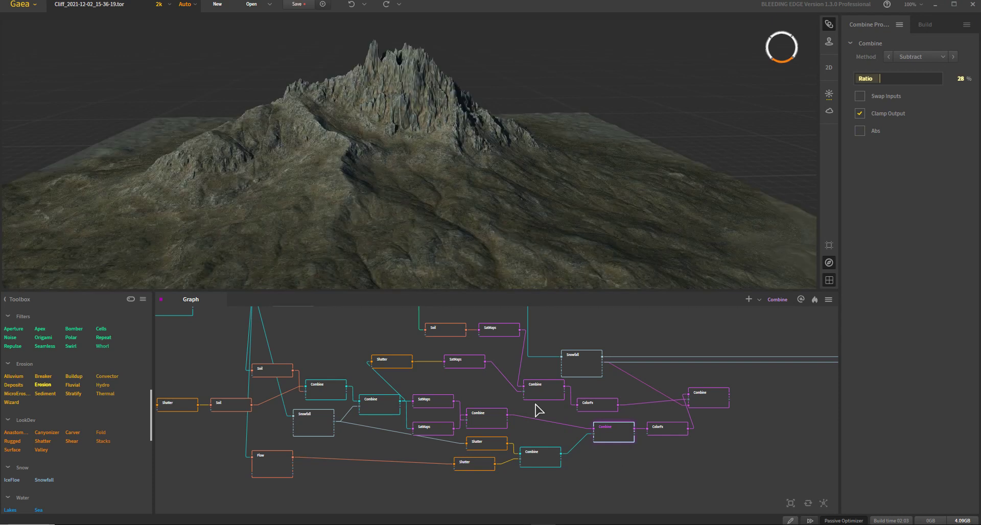
{"action": "left_click_drag", "start_coordinate": [427, 235], "coordinate": [404, 202]}
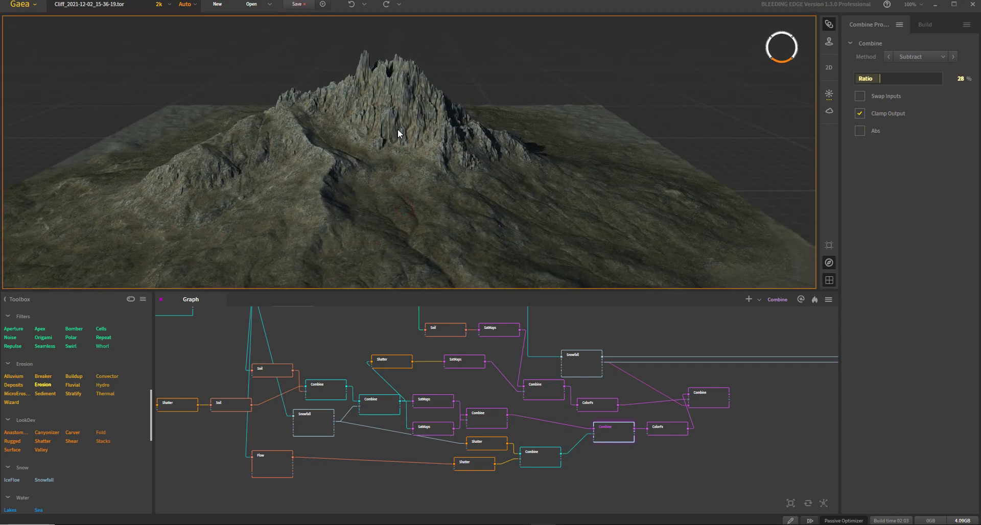
{"action": "left_click", "coordinate": [485, 420]}
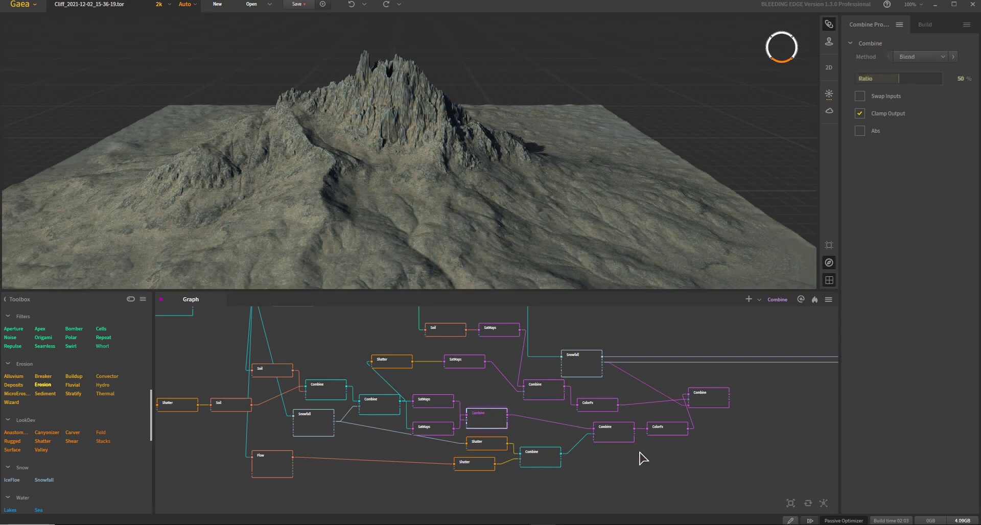
{"action": "left_click", "coordinate": [618, 435]}
{"action": "mouse_move", "coordinate": [348, 213]}
{"action": "left_mouse_down"}
{"action": "mouse_move", "coordinate": [363, 211]}
{"action": "mouse_move", "coordinate": [339, 201]}
{"action": "left_mouse_up"}
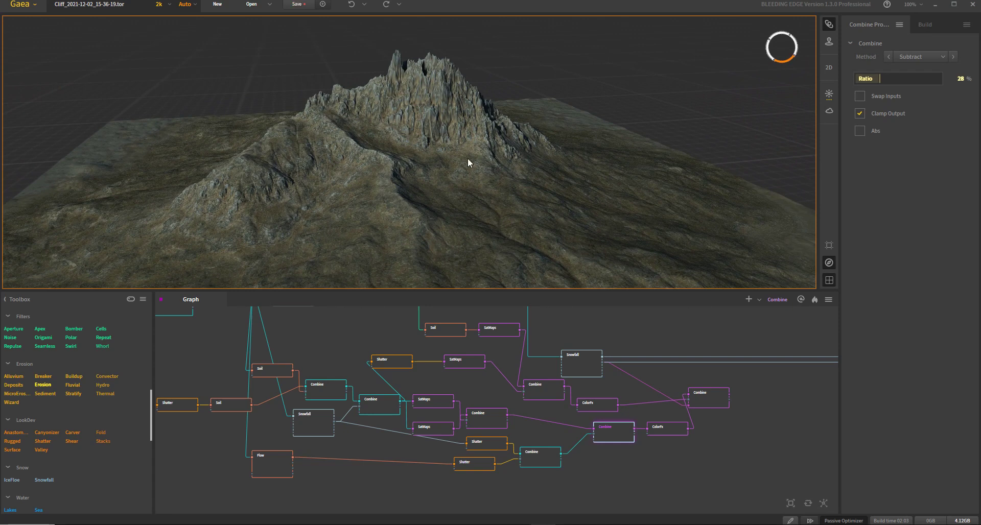
{"action": "left_click", "coordinate": [669, 434]}
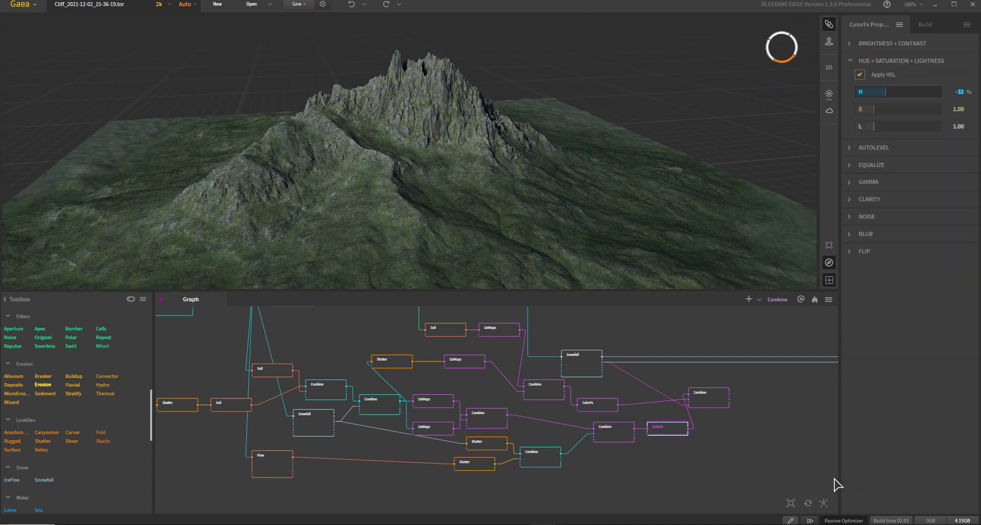
{"action": "left_click_drag", "start_coordinate": [477, 170], "coordinate": [393, 129]}
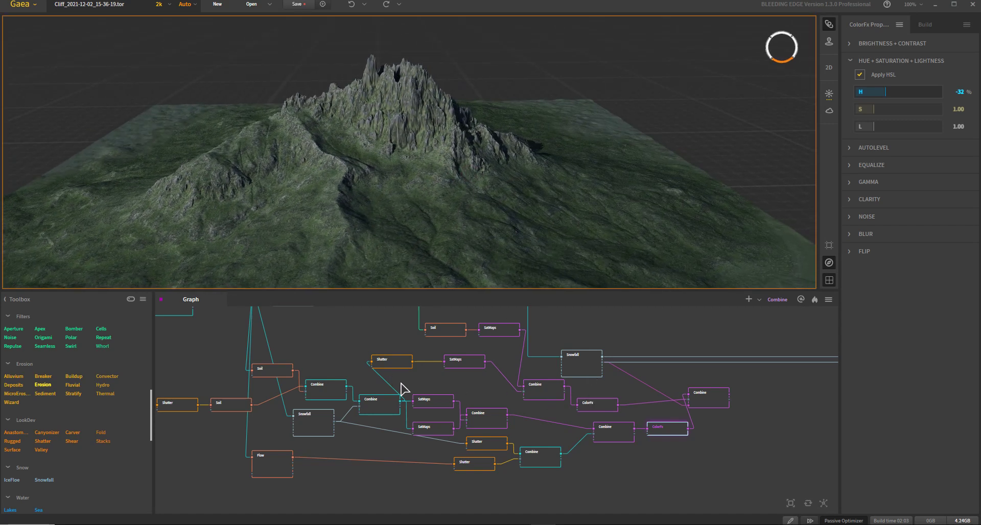
Preview the Combine of the soil and snow masks, the Shatter node fed by it, and the Green SatMaps coloring that follows.
{"action": "left_click", "coordinate": [375, 403]}
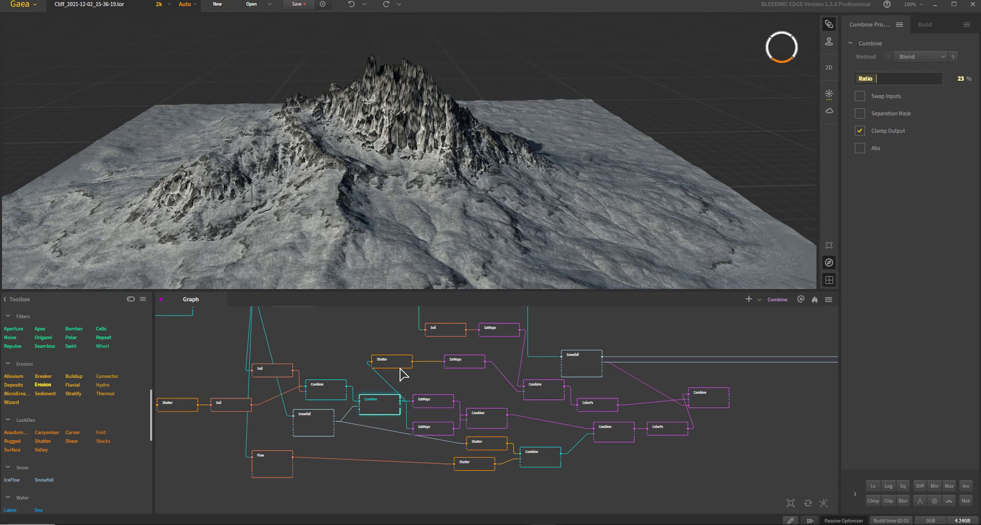
{"action": "left_click", "coordinate": [399, 363]}
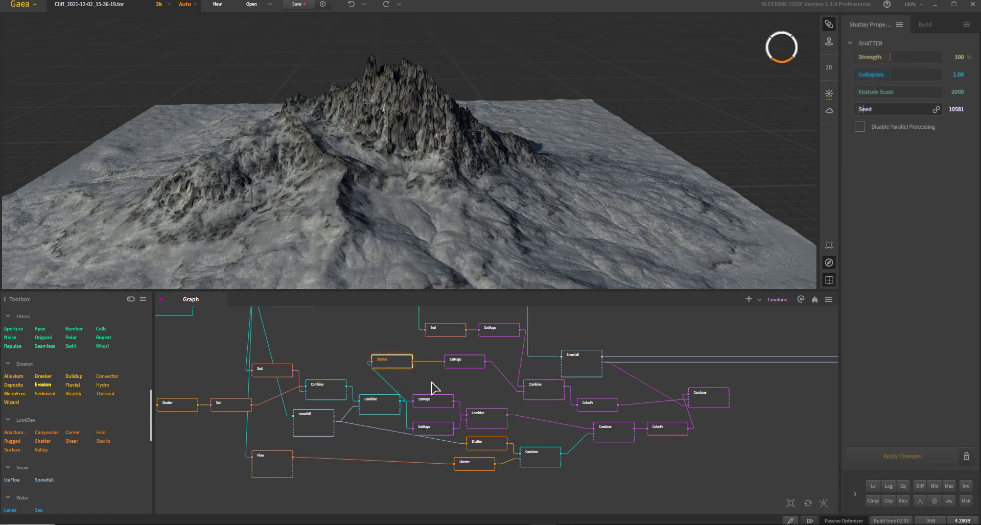
{"action": "left_click", "coordinate": [460, 363]}
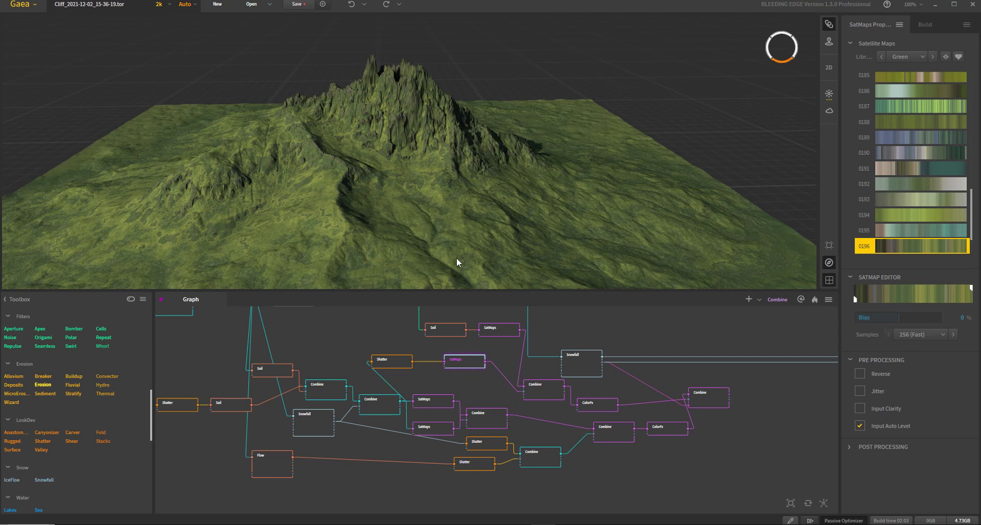
Rearrange the Combine, Erosion and Aperture nodes that end the upper chain, spreading them apart, and preview the Aperture node.
{"action": "middle_click_drag", "start_coordinate": [502, 360], "coordinate": [453, 448]}
{"action": "scroll", "coordinate": [436, 427], "scroll_direction": "down", "scroll_amount": 3}
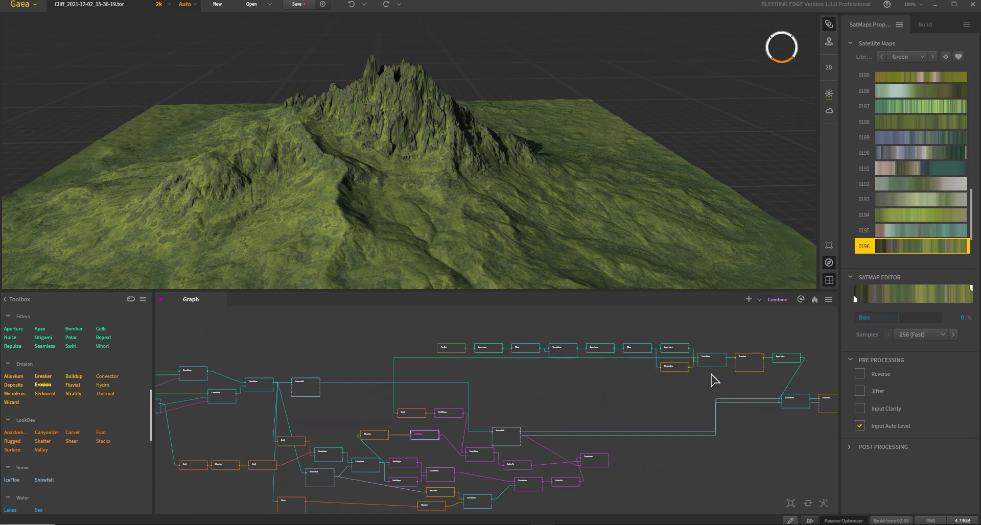
{"action": "left_click_drag", "start_coordinate": [713, 361], "coordinate": [714, 338]}
{"action": "left_click_drag", "start_coordinate": [751, 366], "coordinate": [776, 377]}
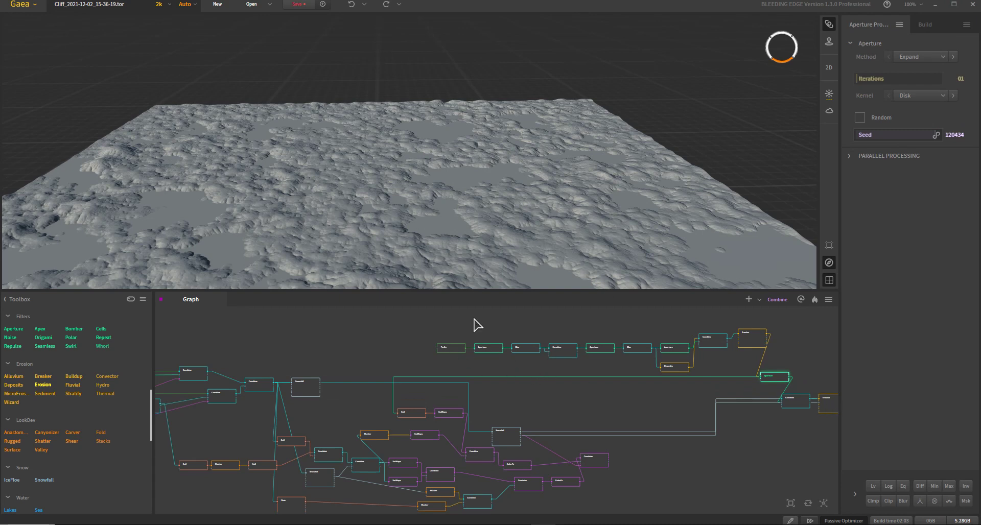
Preview the Soil node fed by the Aperture, its Green SatMaps, and the Difference Combine that merges both green colorings.
{"action": "left_click", "coordinate": [412, 414]}
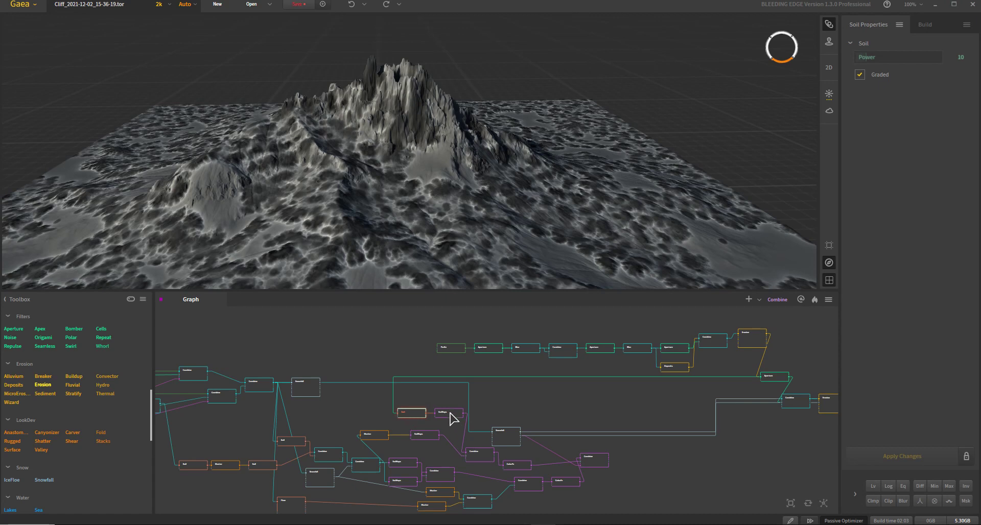
{"action": "left_click", "coordinate": [451, 414]}
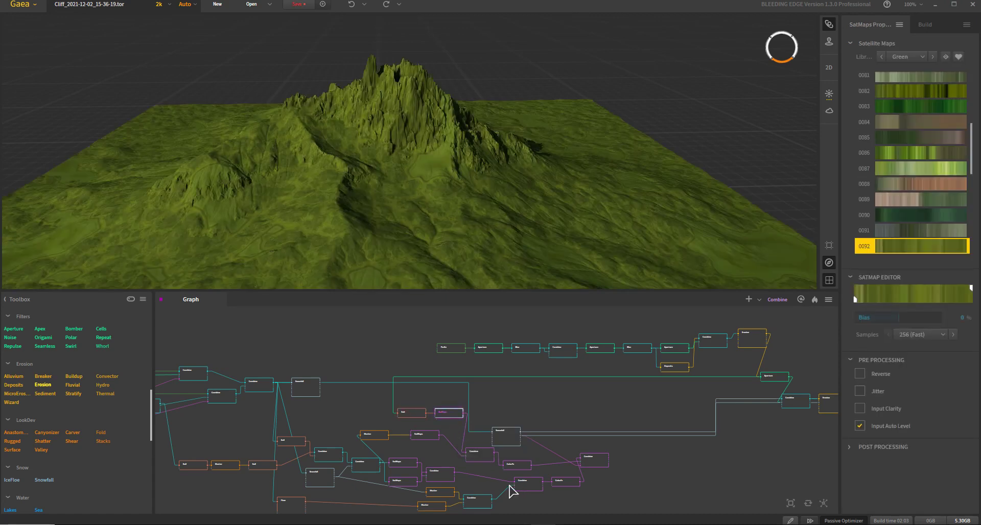
{"action": "scroll", "coordinate": [483, 455], "scroll_direction": "up", "scroll_amount": 2}
{"action": "left_click", "coordinate": [485, 453]}
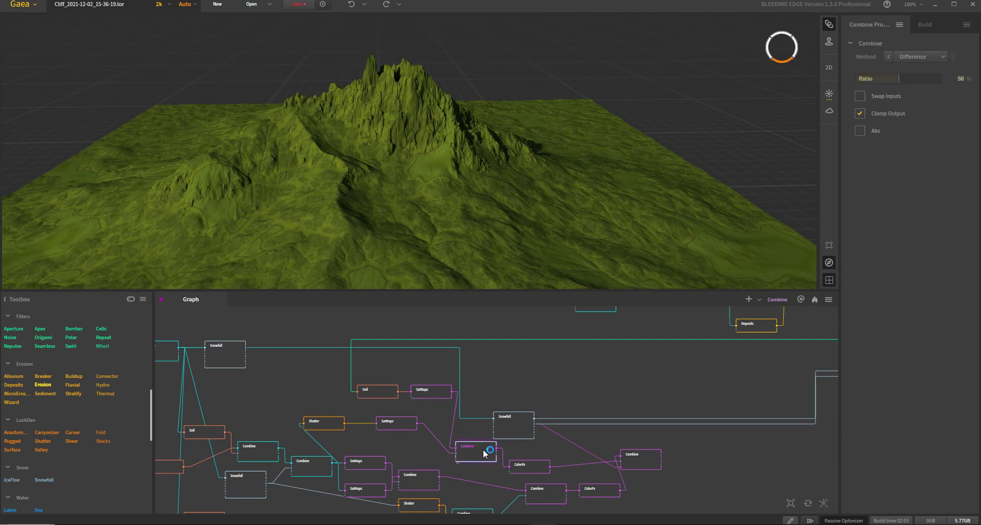
{"action": "left_click_drag", "start_coordinate": [384, 239], "coordinate": [749, 192]}
{"action": "left_click_drag", "start_coordinate": [488, 218], "coordinate": [393, 261]}
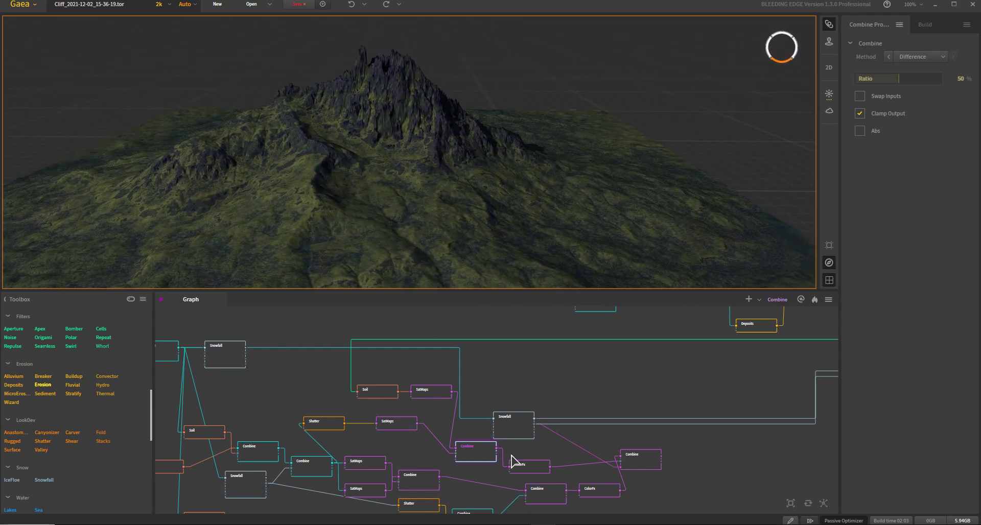
Preview the ColorFx node after the Difference Combine and expand its hue, saturation, lightness and autolevel settings.
{"action": "left_click", "coordinate": [531, 465]}
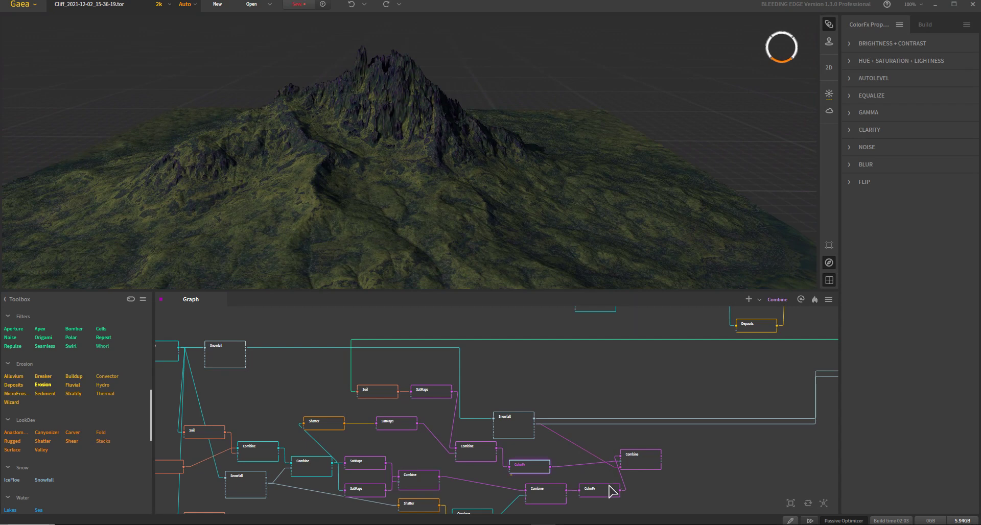
{"action": "left_click_drag", "start_coordinate": [550, 246], "coordinate": [479, 245]}
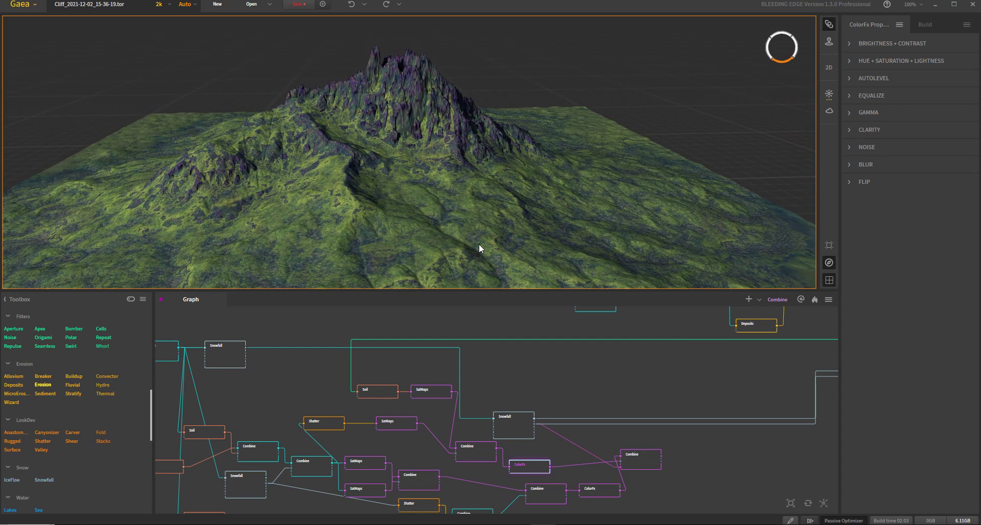
{"action": "left_click", "coordinate": [853, 65]}
{"action": "left_click", "coordinate": [854, 147]}
{"action": "left_click_drag", "start_coordinate": [411, 191], "coordinate": [437, 264]}
Compare the final color Combine with each of the two ColorFx nodes feeding it, examining the blended vegetation and rock.
{"action": "left_click", "coordinate": [642, 458]}
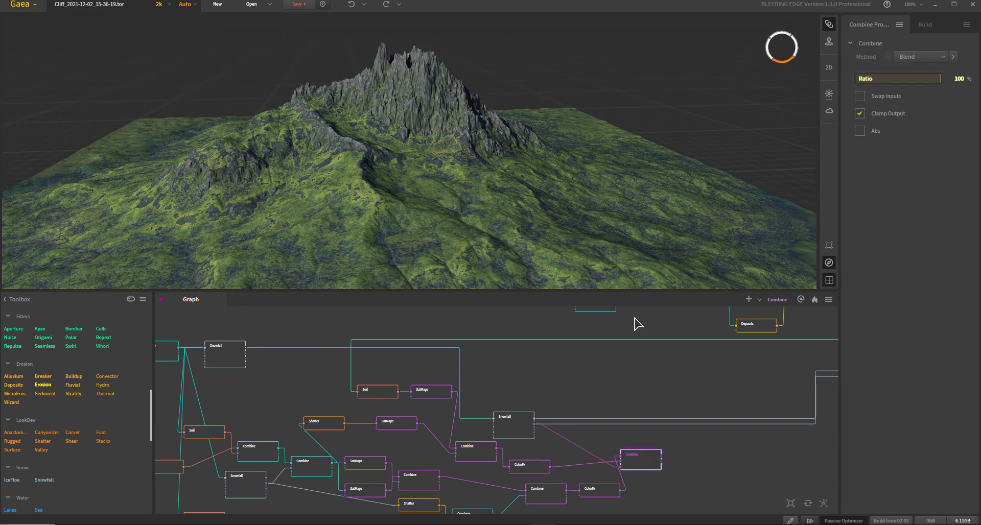
{"action": "left_click", "coordinate": [529, 465]}
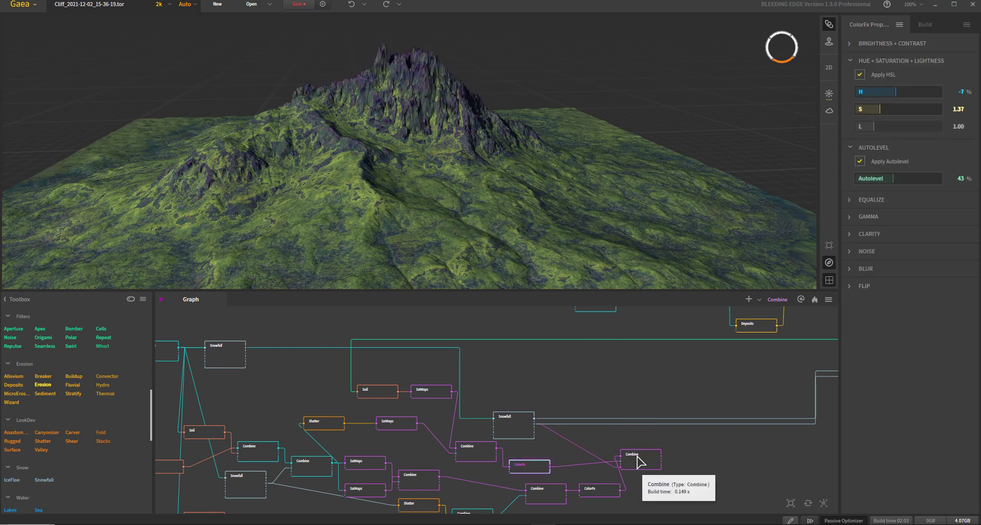
{"action": "left_click", "coordinate": [653, 466]}
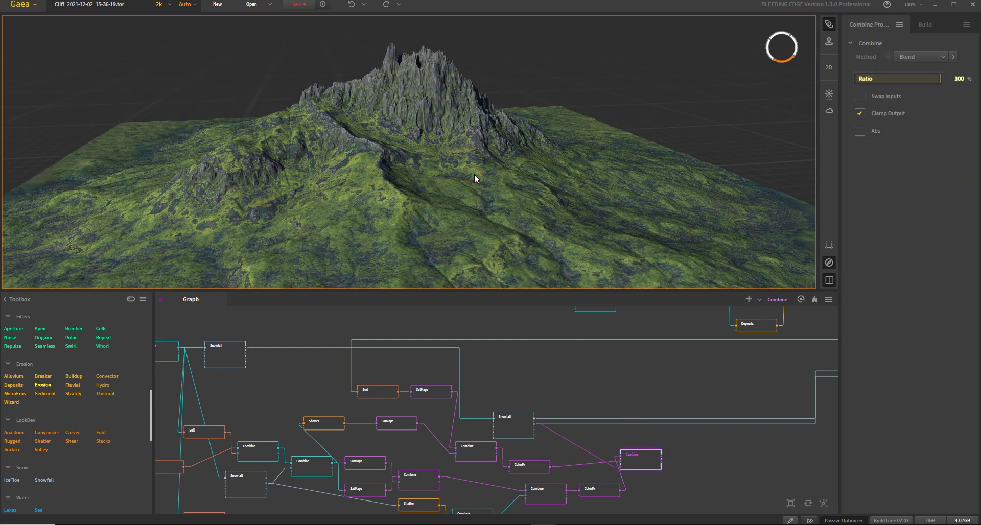
{"action": "left_click", "coordinate": [598, 492]}
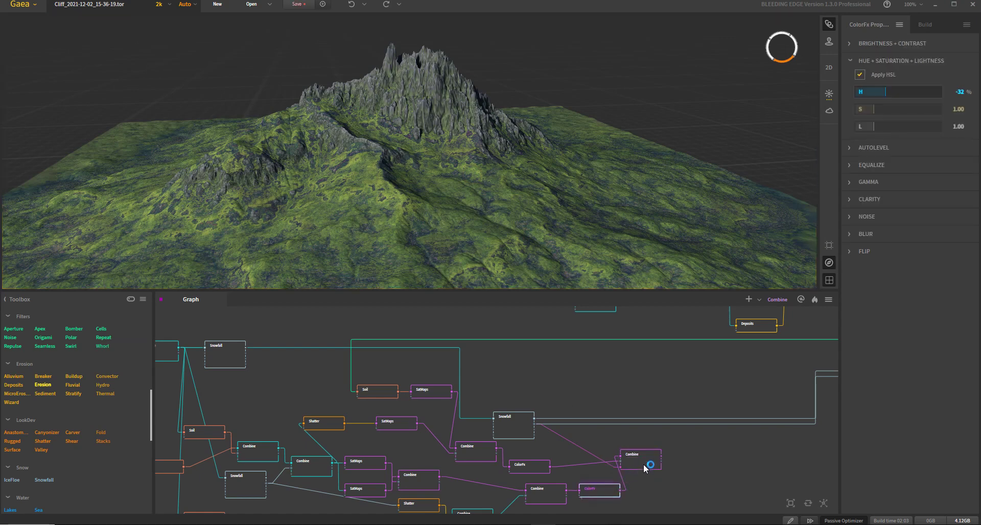
{"action": "left_click", "coordinate": [649, 466]}
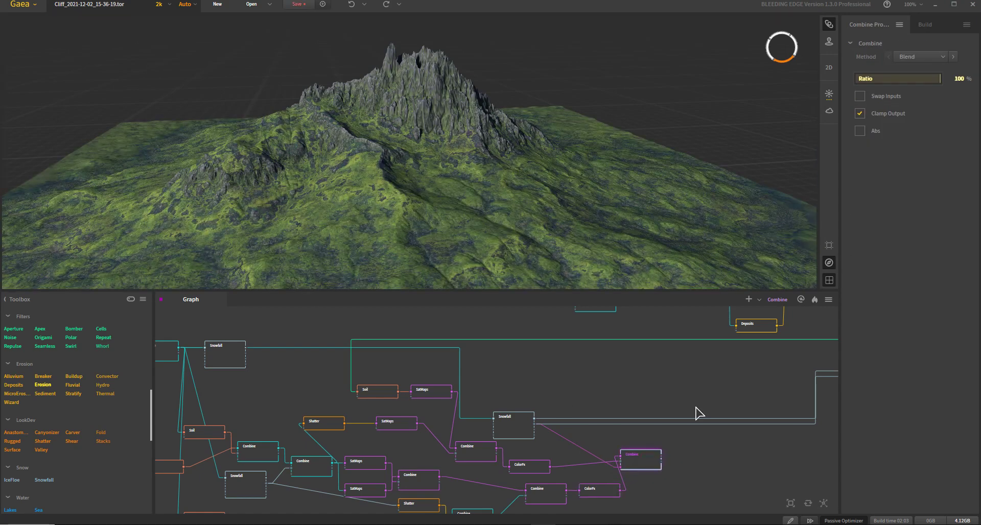
{"action": "left_click_drag", "start_coordinate": [480, 170], "coordinate": [419, 163]}
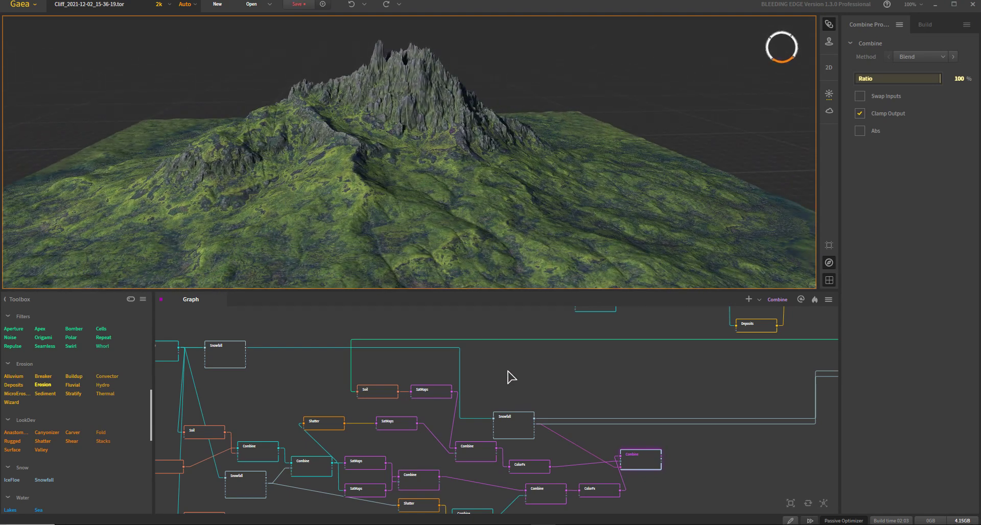
Return to the start of the node graph and compare the base Mountain node with the Combine that completes the cliff shape.
{"action": "scroll", "coordinate": [280, 396], "scroll_direction": "down", "scroll_amount": 5}
{"action": "scroll", "coordinate": [533, 415], "scroll_direction": "up", "scroll_amount": 5}
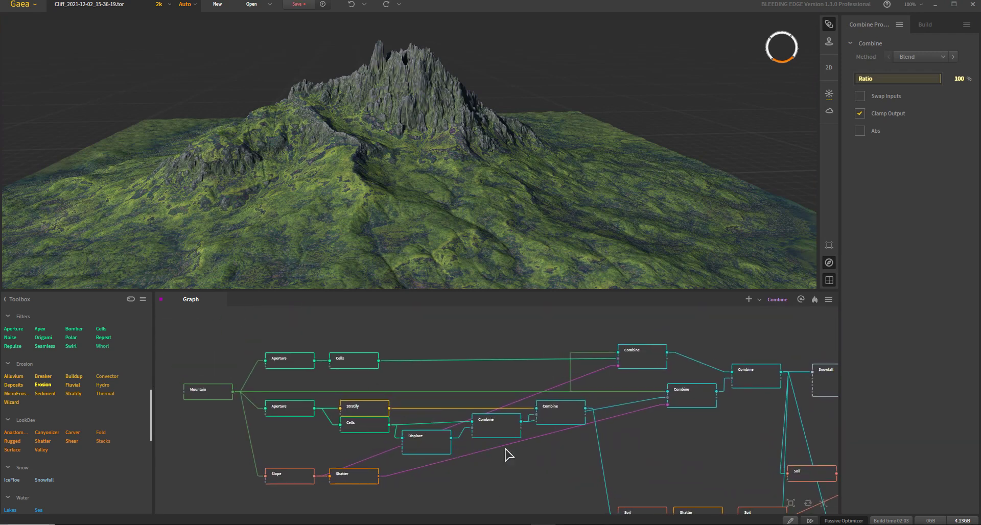
{"action": "middle_click_drag", "start_coordinate": [568, 465], "coordinate": [494, 448]}
{"action": "mouse_move", "coordinate": [380, 219]}
{"action": "left_mouse_down"}
{"action": "mouse_move", "coordinate": [362, 213]}
{"action": "mouse_move", "coordinate": [378, 210]}
{"action": "left_mouse_up"}
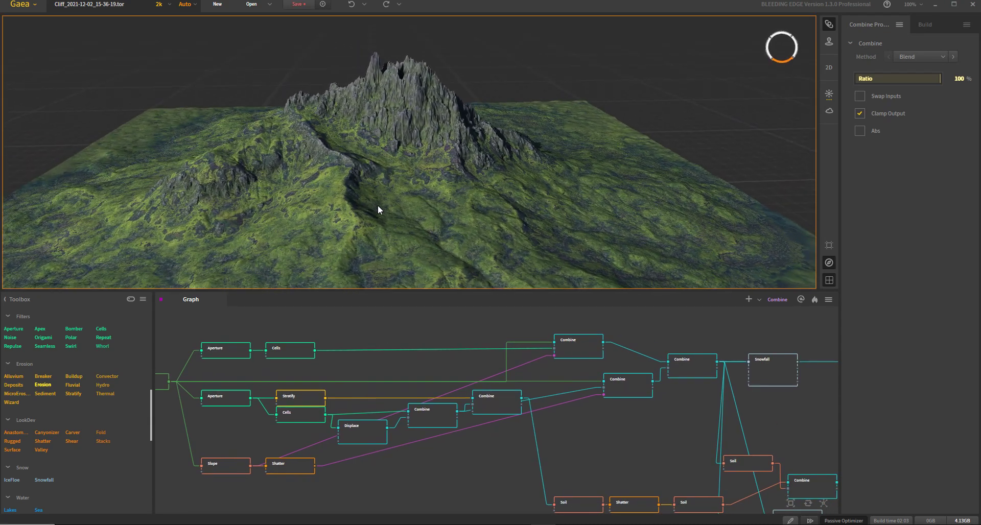
{"action": "scroll", "coordinate": [645, 422], "scroll_direction": "down", "scroll_amount": 1}
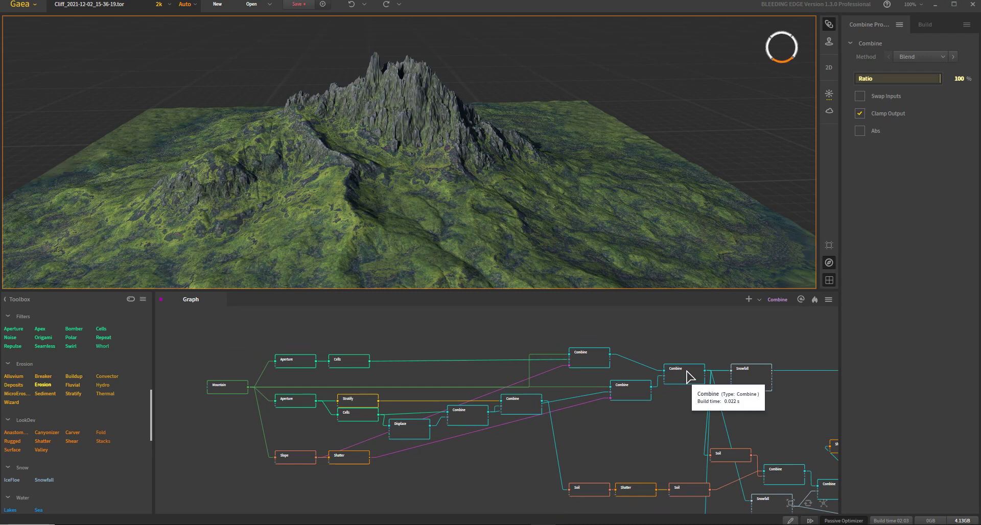
{"action": "left_click", "coordinate": [687, 377]}
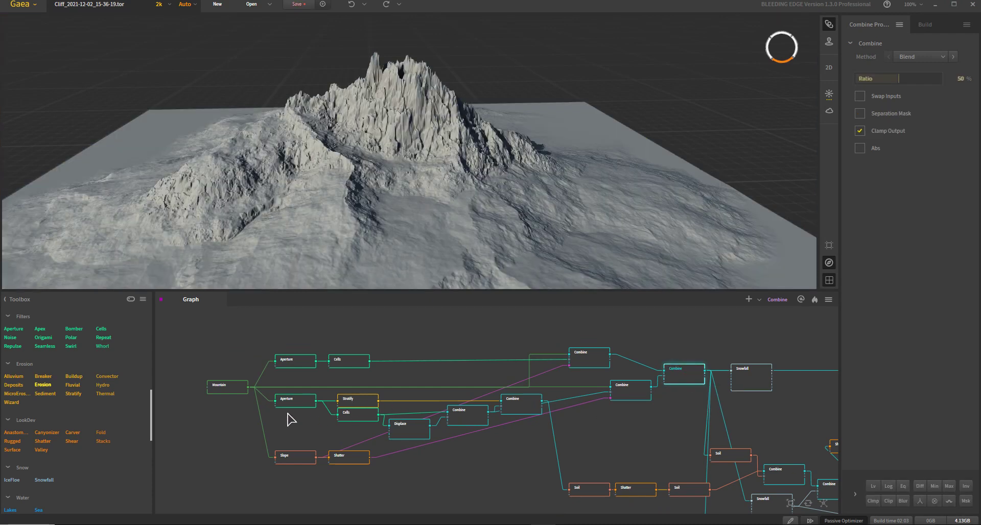
{"action": "left_click", "coordinate": [220, 386]}
{"action": "left_click", "coordinate": [690, 377]}
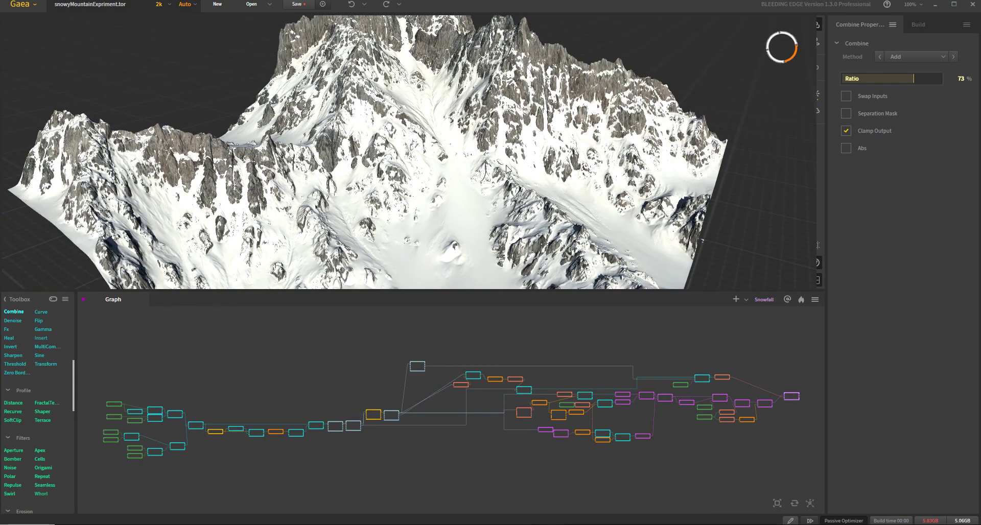
Examine the snow-covered mountain of snowyMountainExpriment.tor from slightly different angles.
{"action": "left_click_drag", "start_coordinate": [507, 169], "coordinate": [504, 187]}
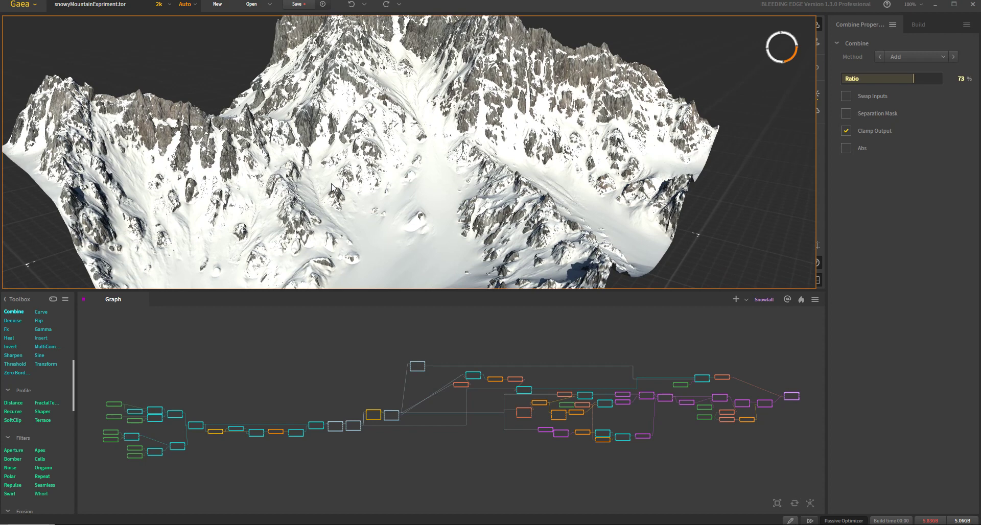
{"action": "left_click_drag", "start_coordinate": [416, 160], "coordinate": [424, 156]}
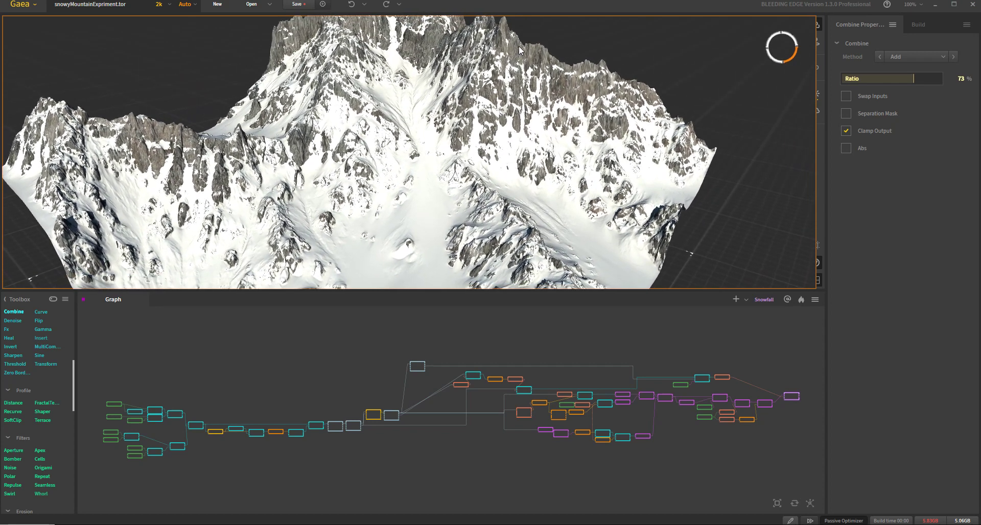